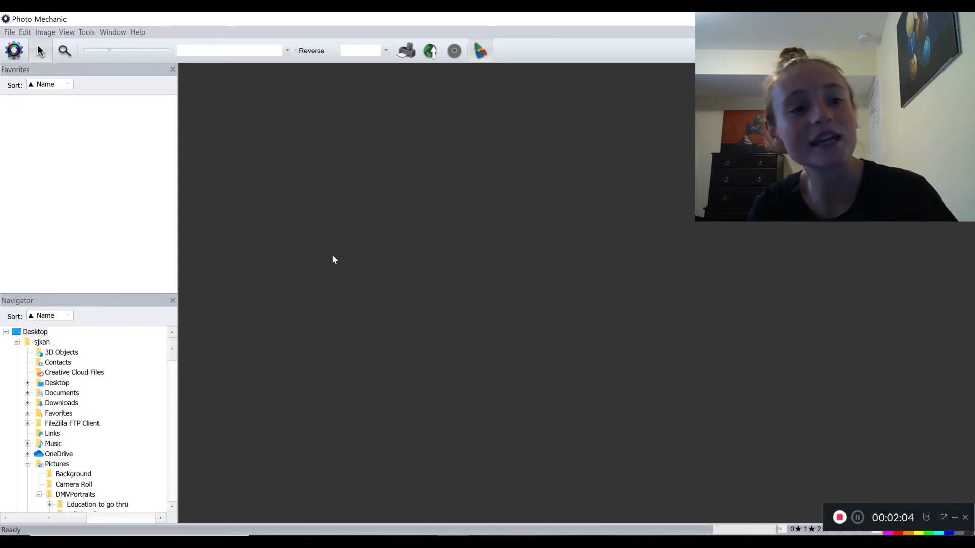
Open the Ingest settings and choose the EOS_DIGITAL disk as the source
{"action": "left_click", "coordinate": [11, 33]}
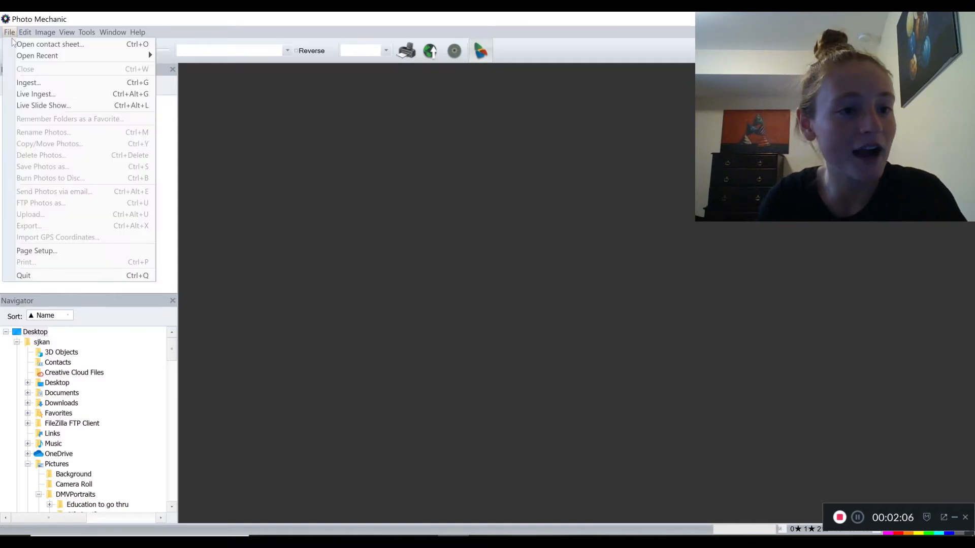
{"action": "left_click", "coordinate": [21, 85]}
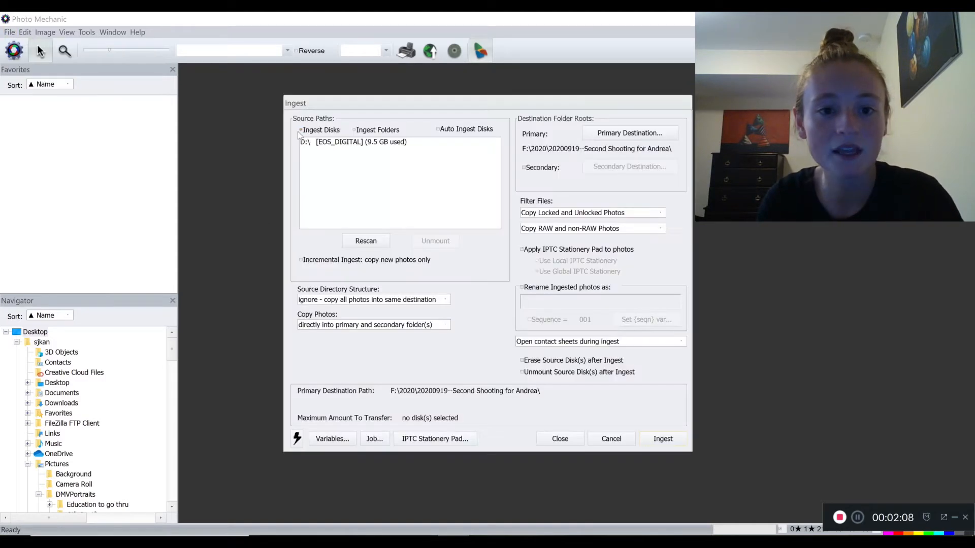
{"action": "left_click", "coordinate": [328, 144]}
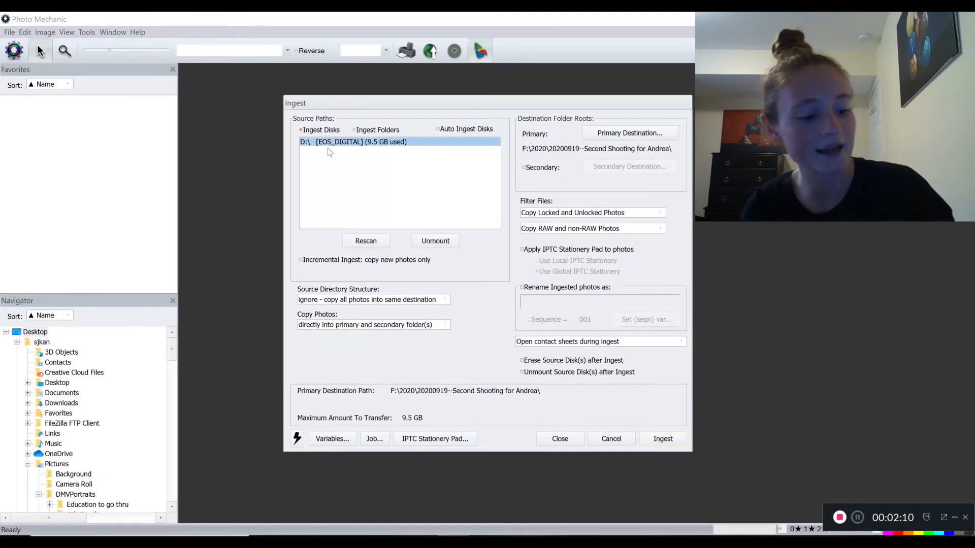
Set the primary destination to the 20200924 Newman Lake (24 Sept 2020) folder inside 2020 and ingest the card's photos
{"action": "left_click", "coordinate": [612, 134]}
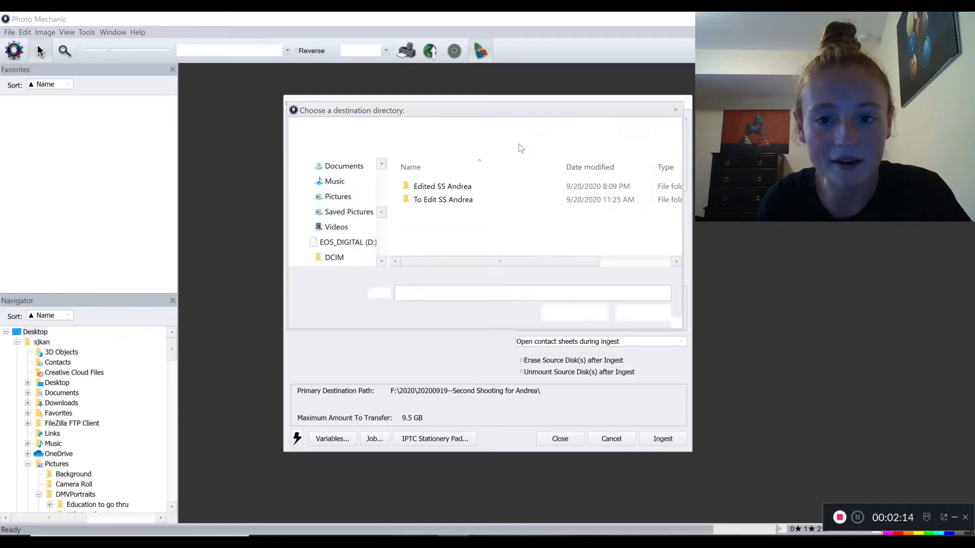
{"action": "left_click", "coordinate": [386, 129]}
{"action": "scroll", "coordinate": [530, 215], "scroll_direction": "down", "scroll_amount": 8}
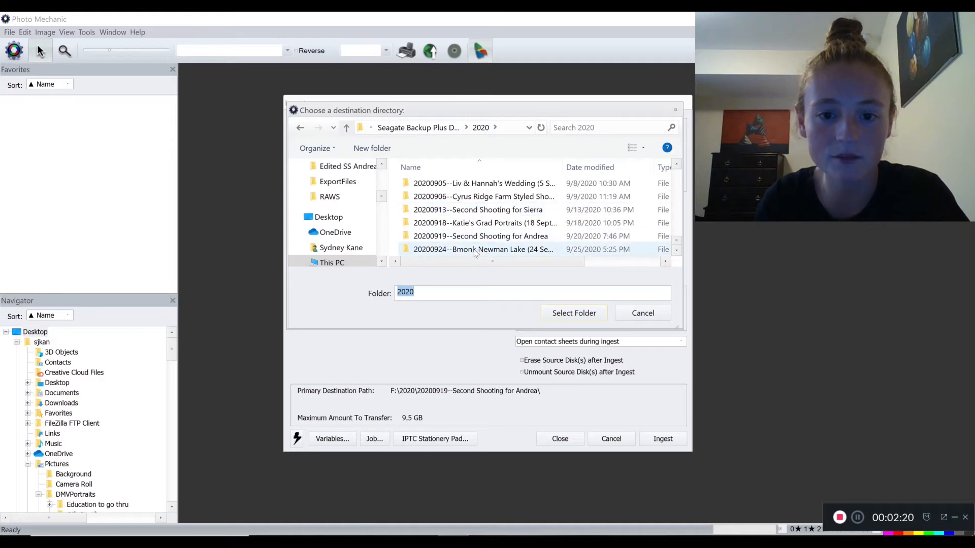
{"action": "left_click", "coordinate": [475, 251]}
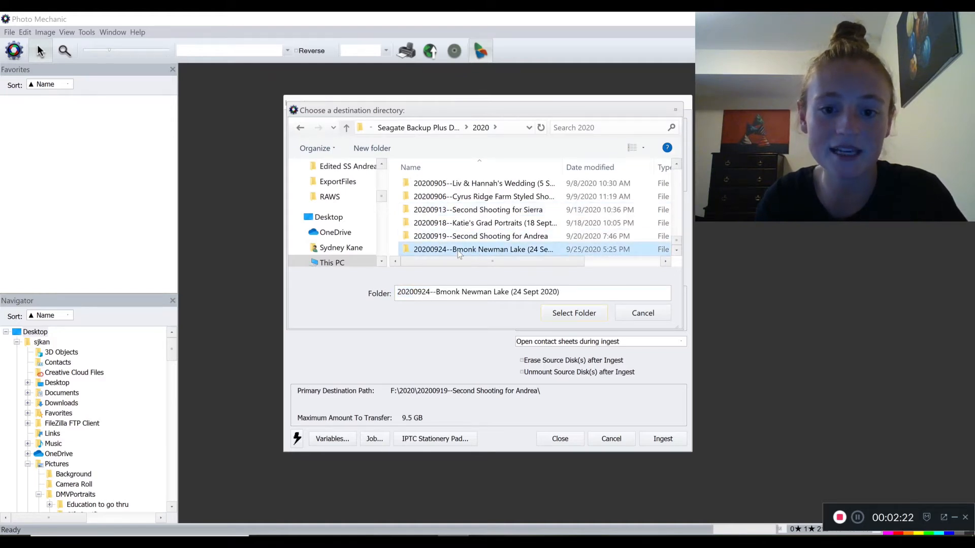
{"action": "left_click", "coordinate": [576, 316]}
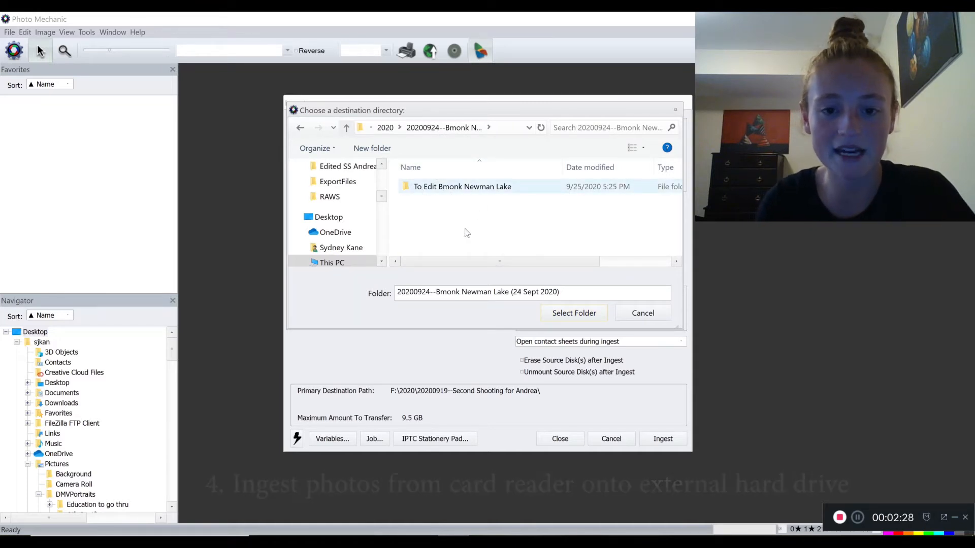
{"action": "left_click", "coordinate": [563, 312]}
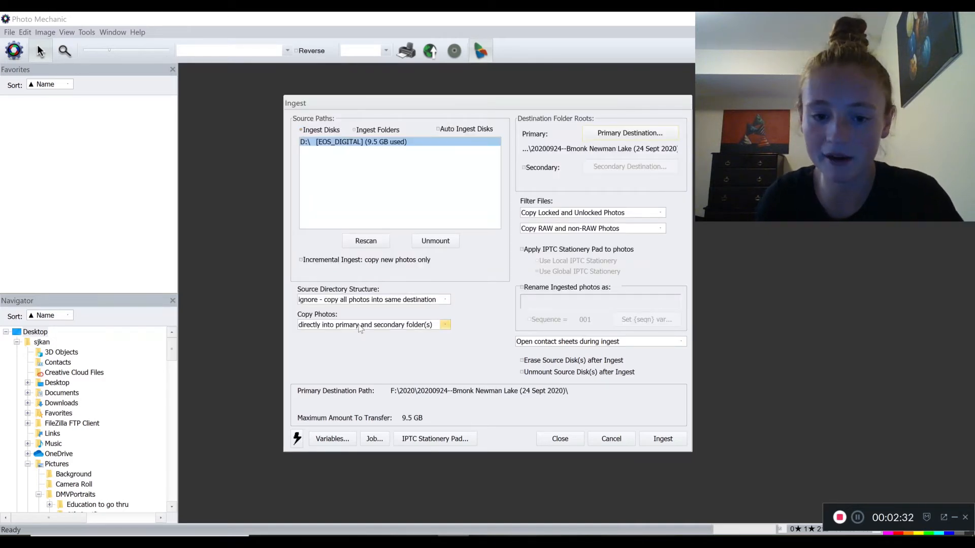
{"action": "left_click", "coordinate": [665, 439]}
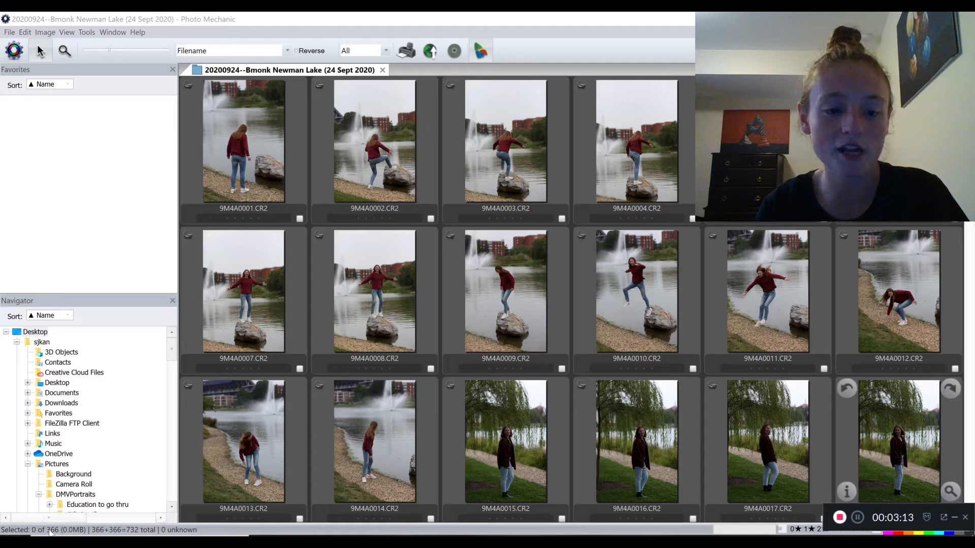
{"action": "left_click", "coordinate": [264, 142]}
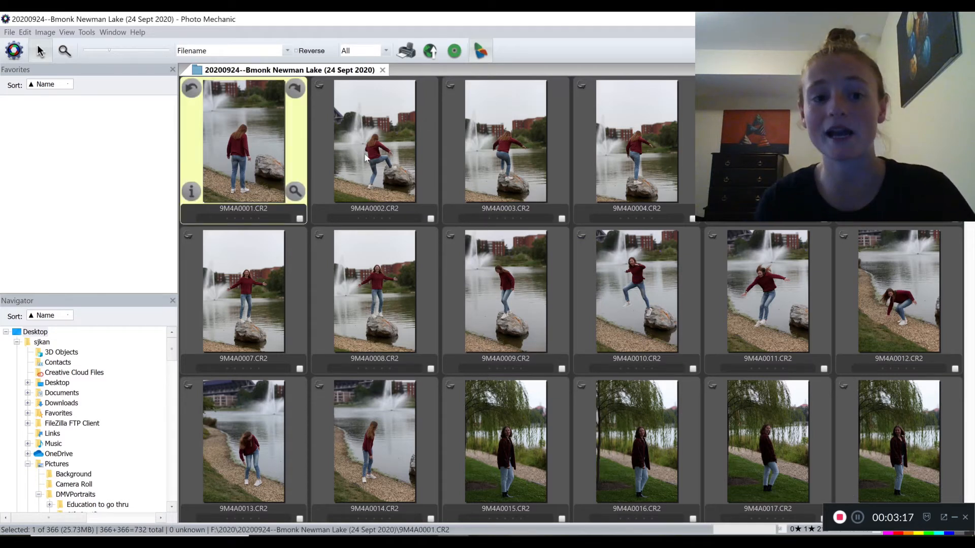
{"action": "left_click", "coordinate": [352, 151]}
{"action": "left_click", "coordinate": [247, 138]}
{"action": "left_click", "coordinate": [355, 151]}
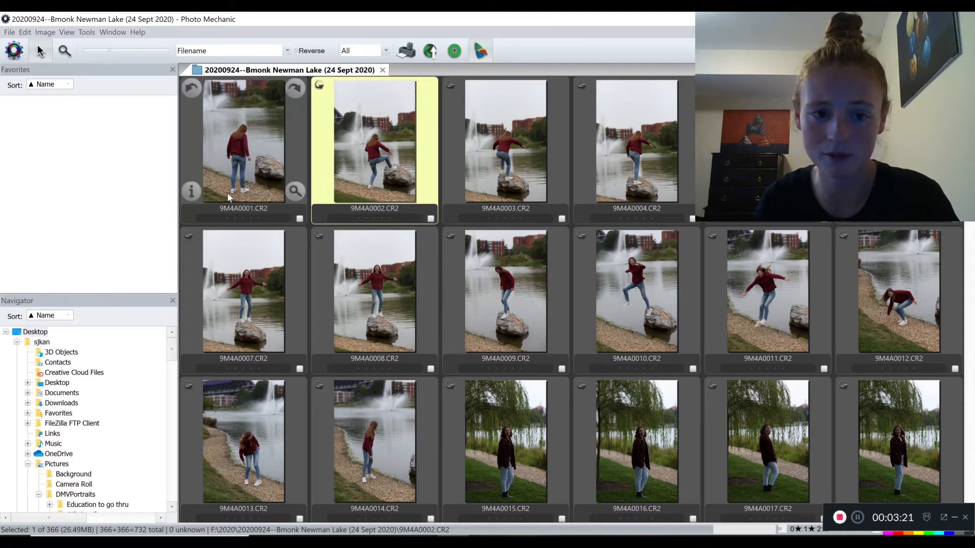
{"action": "left_click", "coordinate": [513, 162]}
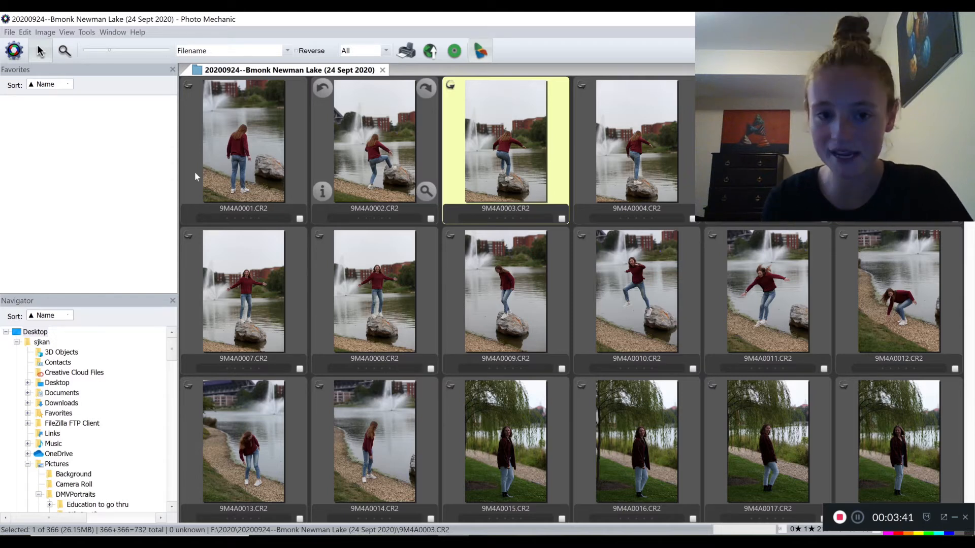
Open 9M4A0001.CR2 in the full-size preview and browse forward through the first nine photos of the shoot
{"action": "left_click", "coordinate": [263, 133]}
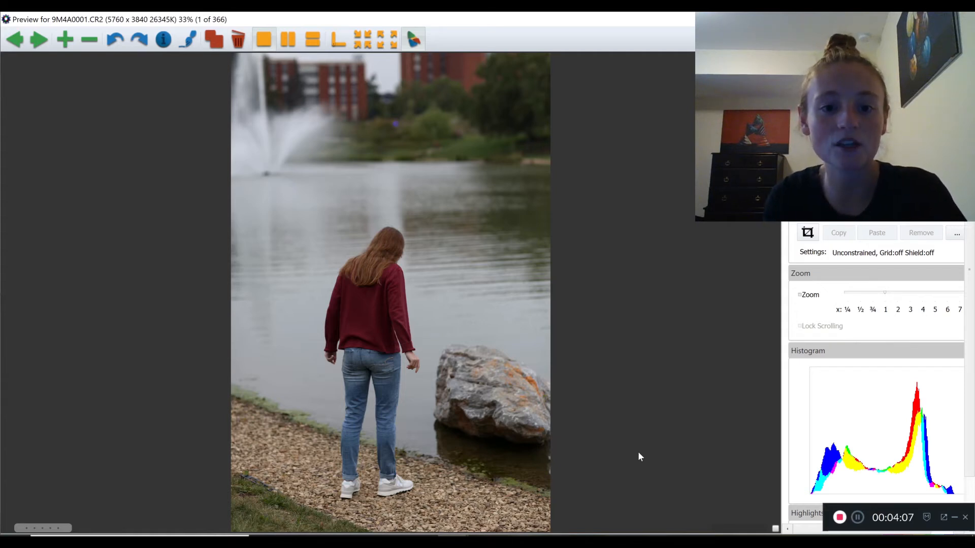
{"action": "key", "text": "Right"}
{"action": "key", "text": "Right"}
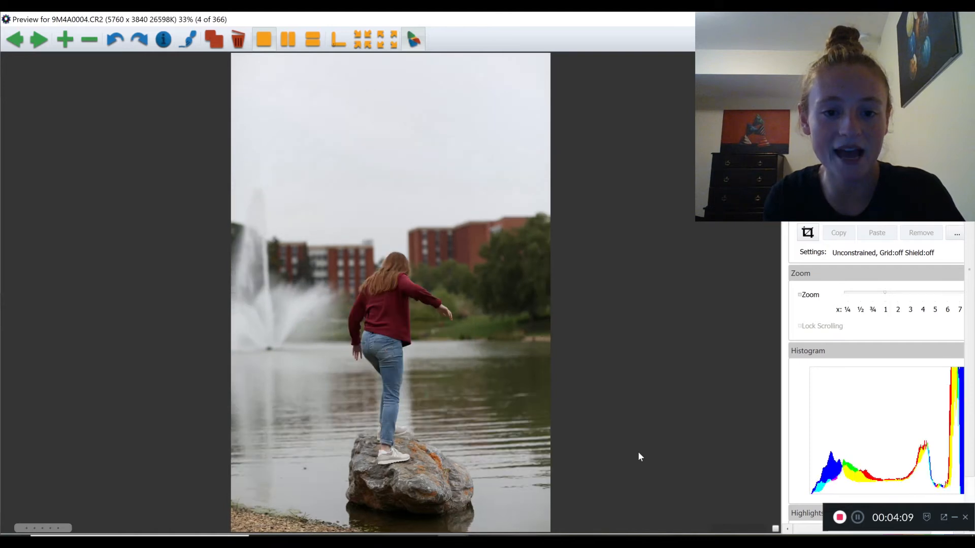
{"action": "key", "text": "Right"}
{"action": "key", "text": "Right"}
{"action": "key", "text": "Right"}
{"action": "key", "text": "Right"}
{"action": "key", "text": "Right"}
{"action": "key", "text": "Right"}
{"action": "key", "text": "Right"}
{"action": "key", "text": "Right"}
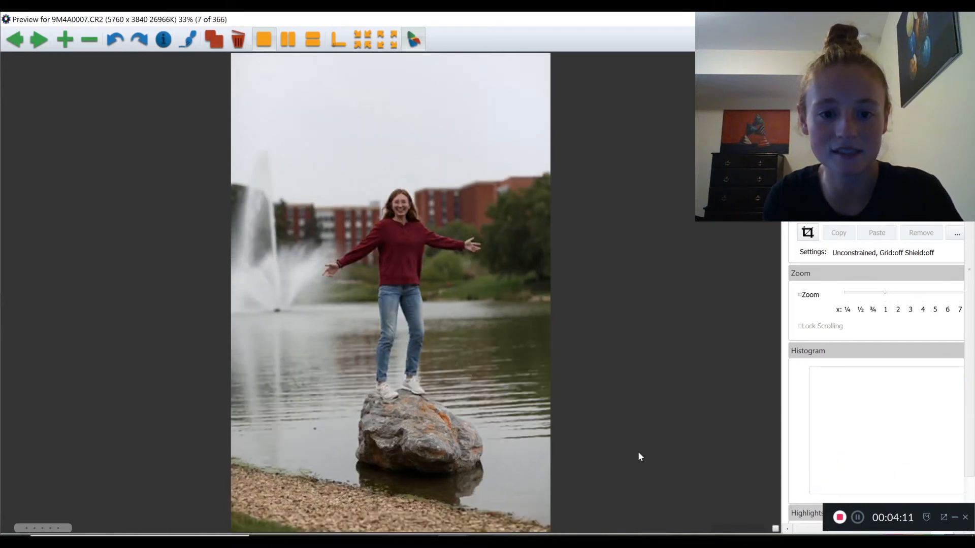
{"action": "key", "text": "Right"}
Go back through the rock-pose photos to 9M4A0002.CR2, examining each pose
{"action": "key", "text": "Left"}
{"action": "key", "text": "Left"}
{"action": "key", "text": "Left"}
{"action": "key", "text": "Left"}
{"action": "key", "text": "Left"}
{"action": "key", "text": "Left"}
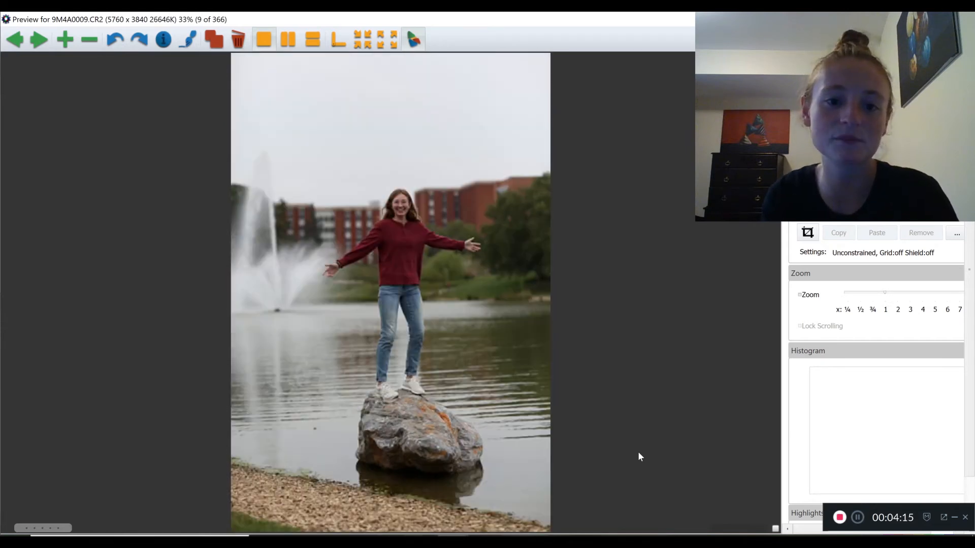
{"action": "key", "text": "Left"}
{"action": "key", "text": "Left"}
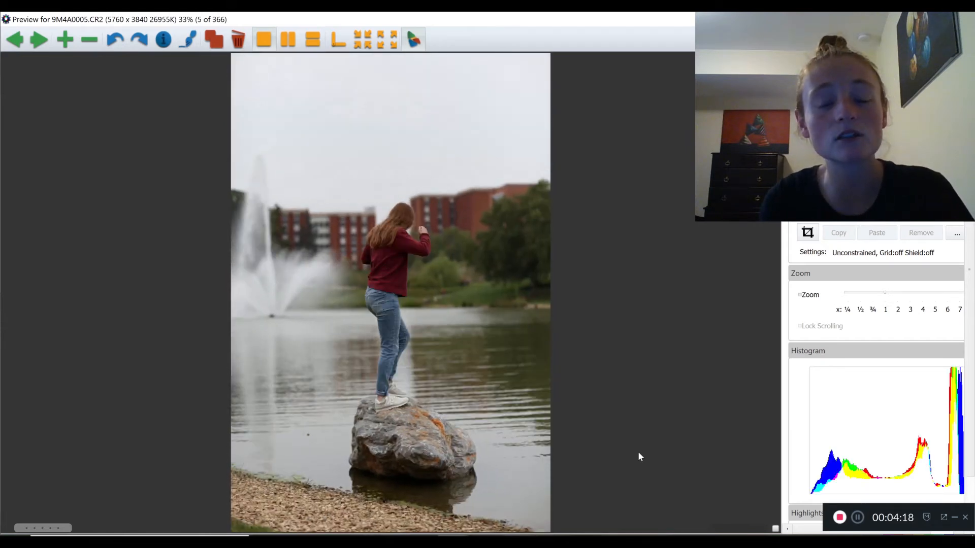
Compare the opening photos of the subject stepping onto the rock and tag 9M4A0004.CR2 with the magenta color class
{"action": "key", "text": "Left"}
{"action": "key", "text": "Left"}
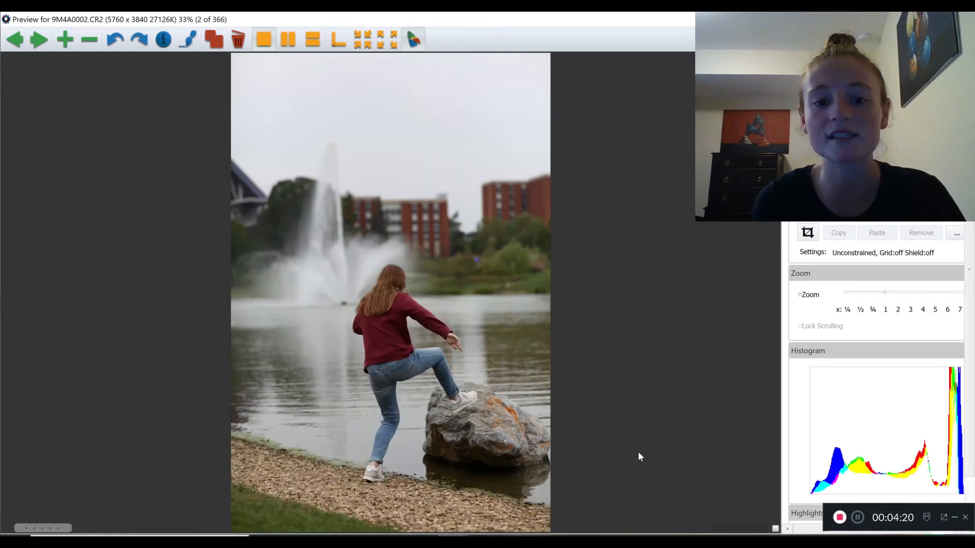
{"action": "key", "text": "Right"}
{"action": "key", "text": "Left"}
{"action": "key", "text": "Right"}
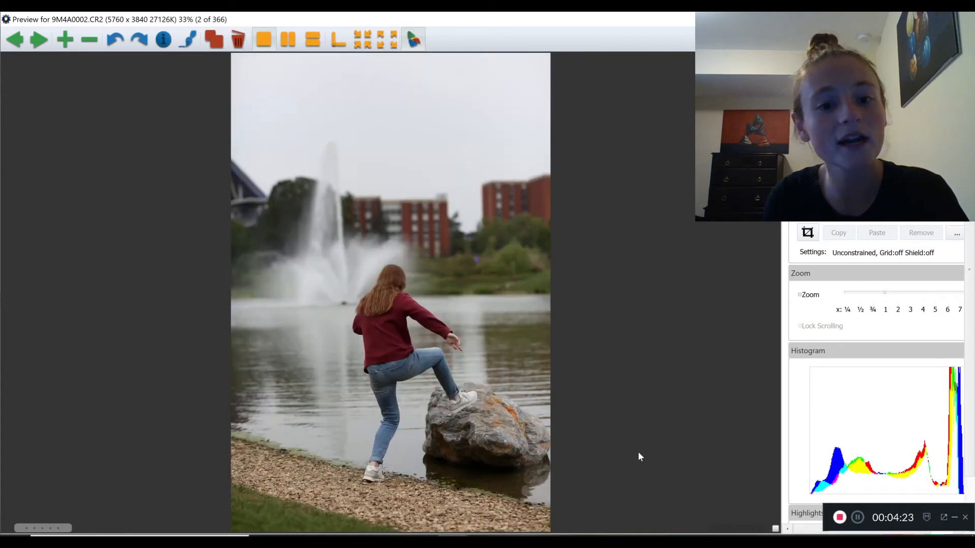
{"action": "key", "text": "Left"}
{"action": "key", "text": "Right"}
{"action": "key", "text": "Right"}
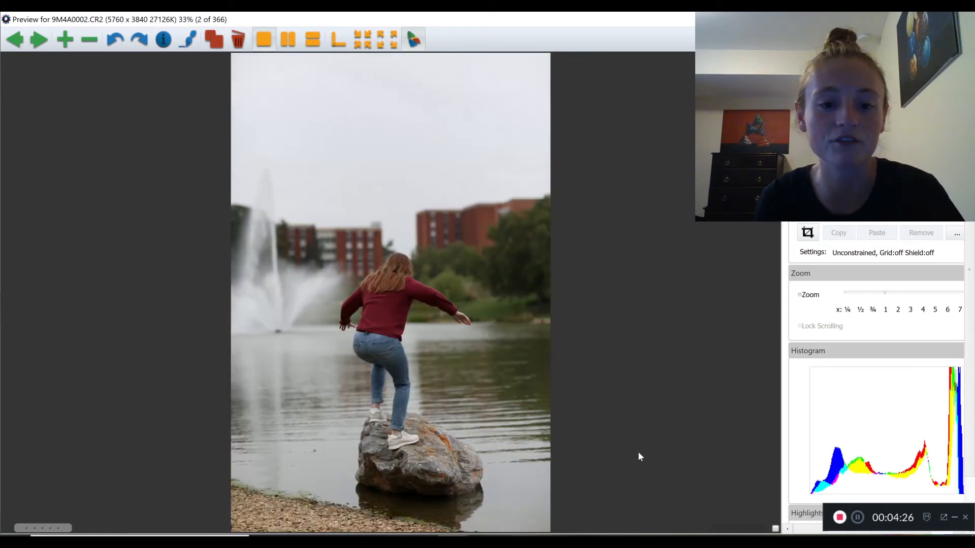
{"action": "key", "text": "Right"}
{"action": "key", "text": "Right"}
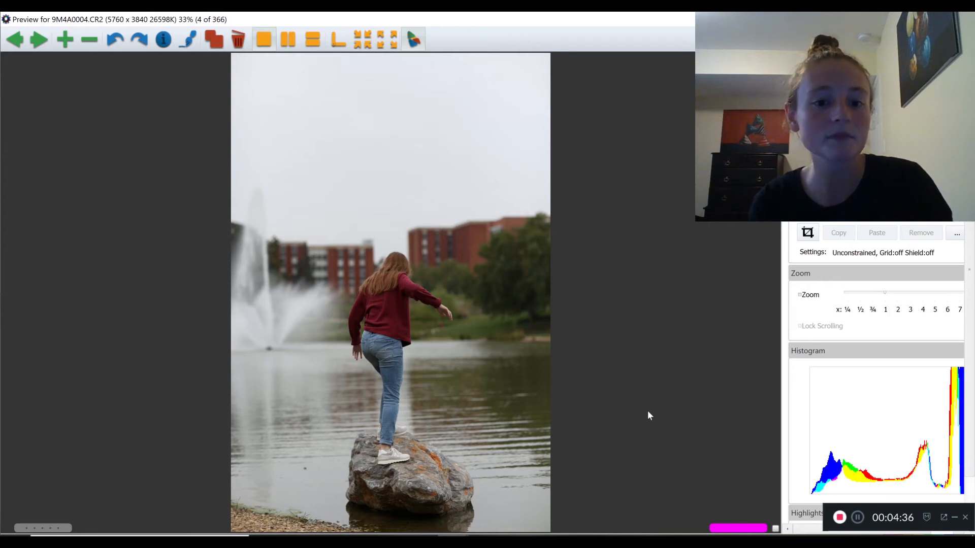
Review the following rock photos and tag the open-arms shot 9M4A0007.CR2 with the magenta color class
{"action": "key", "text": "Right"}
{"action": "key", "text": "Right"}
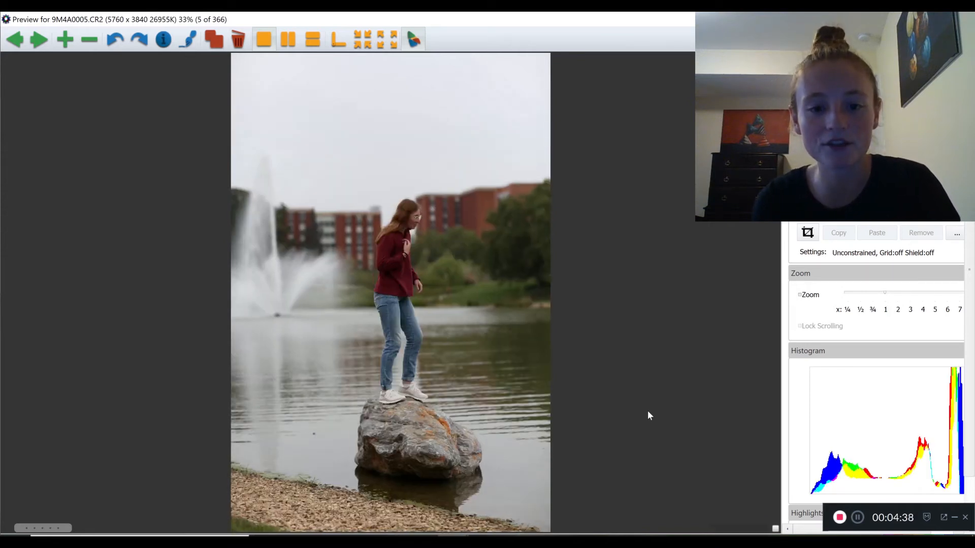
{"action": "key", "text": "Right"}
{"action": "key", "text": "Right"}
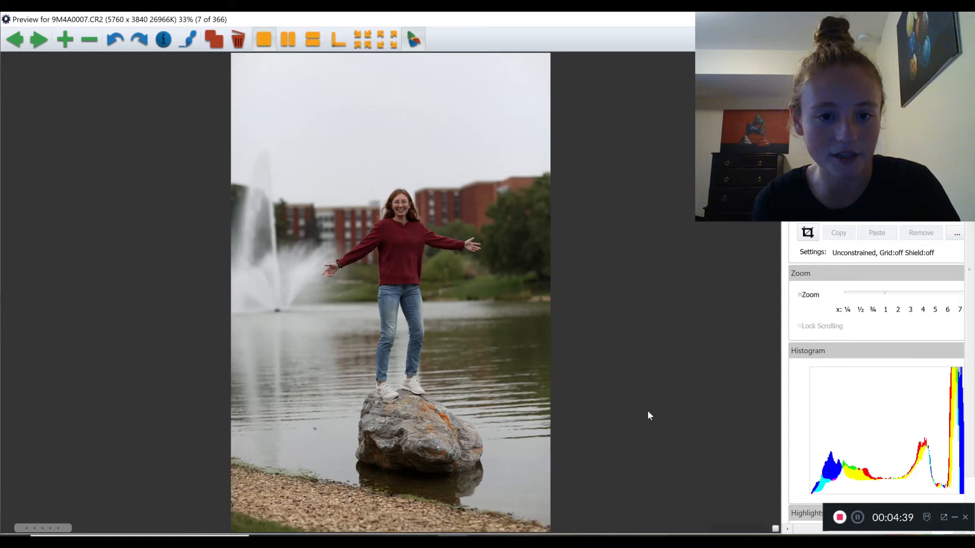
{"action": "key", "text": "Left"}
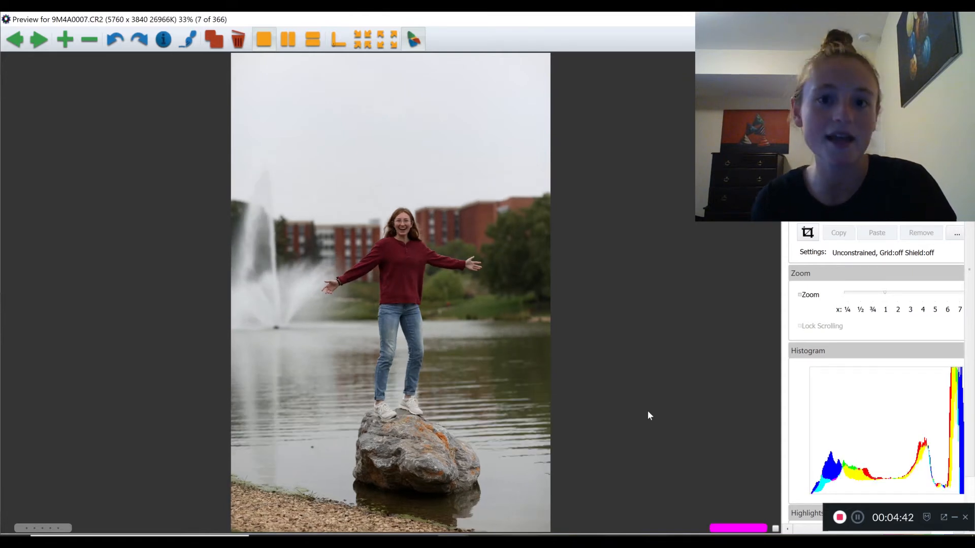
Compare the two open-arms shots, 9M4A0007.CR2 and 9M4A0008.CR2, for expression and composition
{"action": "key", "text": "Right"}
{"action": "key", "text": "Left"}
{"action": "key", "text": "Right"}
{"action": "key", "text": "Left"}
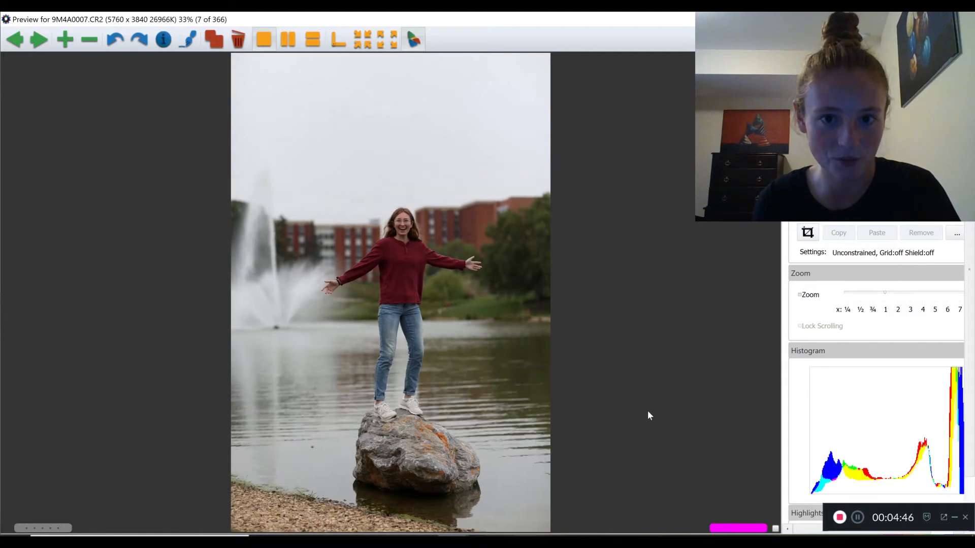
{"action": "key", "text": "Right"}
{"action": "key", "text": "Left"}
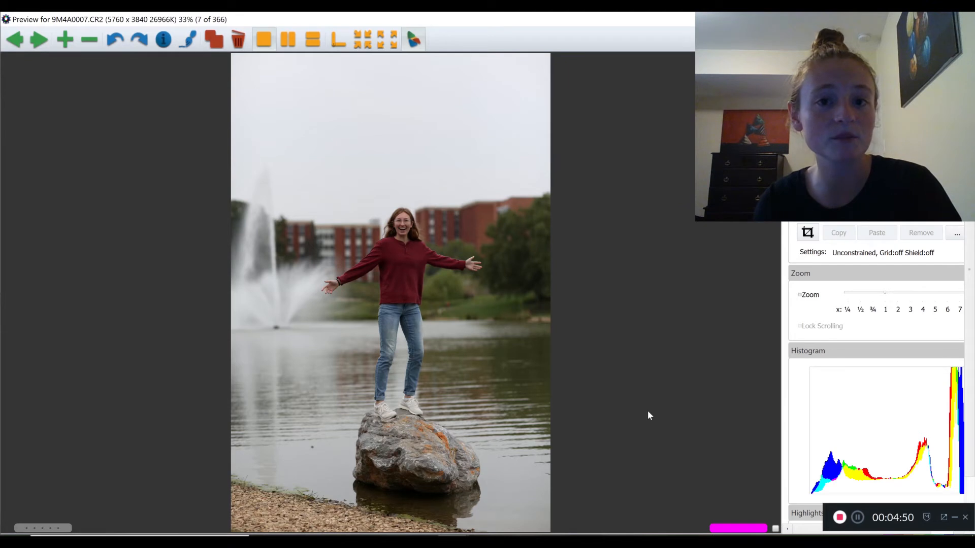
{"action": "key", "text": "Right"}
{"action": "key", "text": "Left"}
{"action": "key", "text": "Right"}
{"action": "key", "text": "Left"}
{"action": "key", "text": "Right"}
{"action": "key", "text": "Left"}
{"action": "key", "text": "Right"}
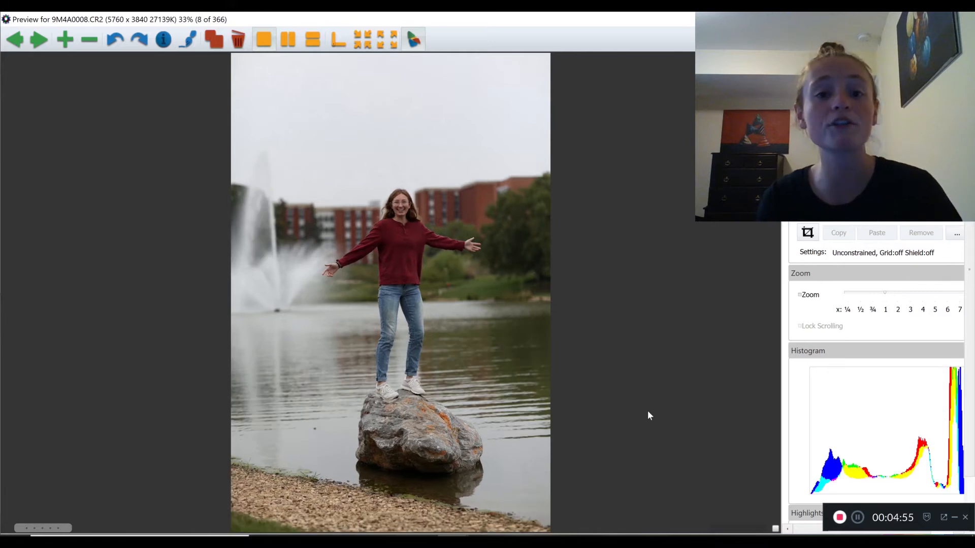
Examine the photos of the subject jumping off the rock and landing on the shore, up to 9M4A0014.CR2
{"action": "key", "text": "Right"}
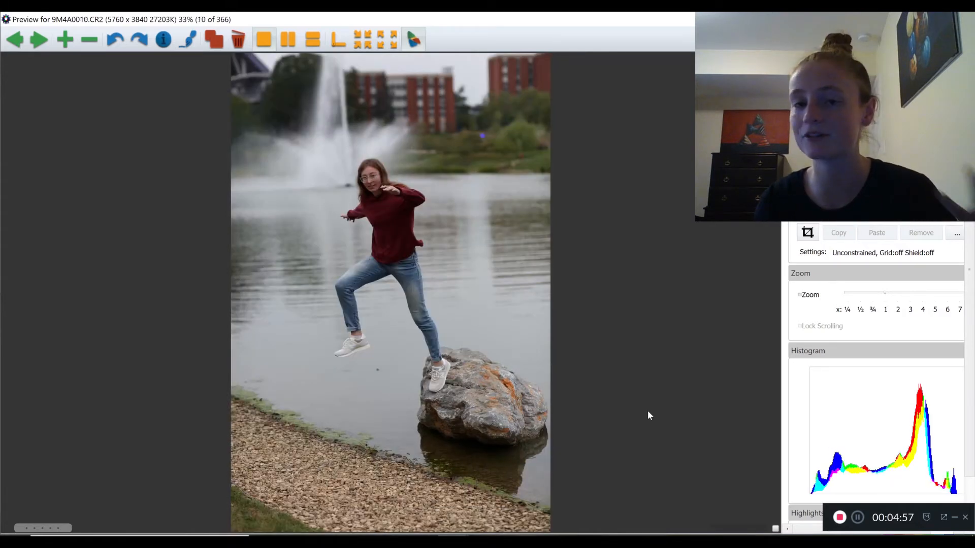
{"action": "key", "text": "Right"}
{"action": "key", "text": "Right"}
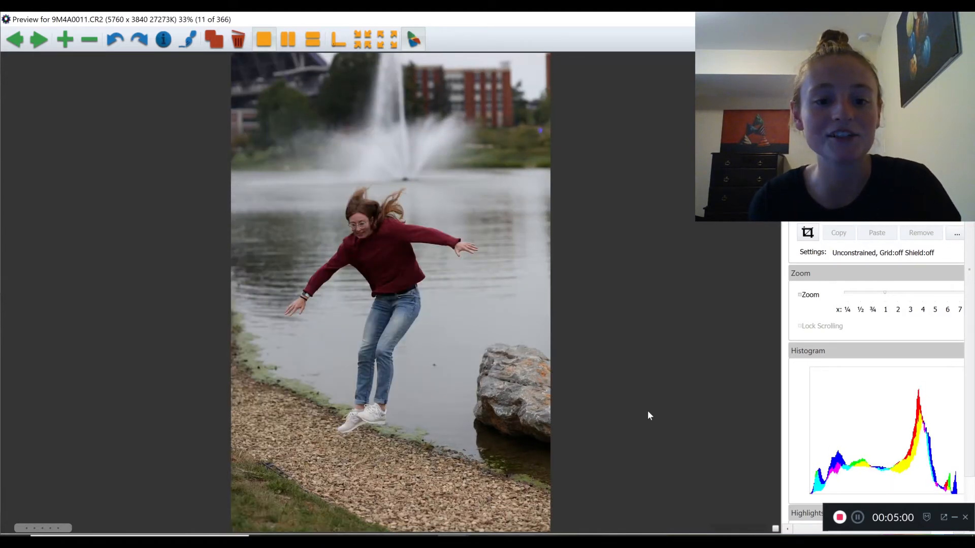
{"action": "key", "text": "Right"}
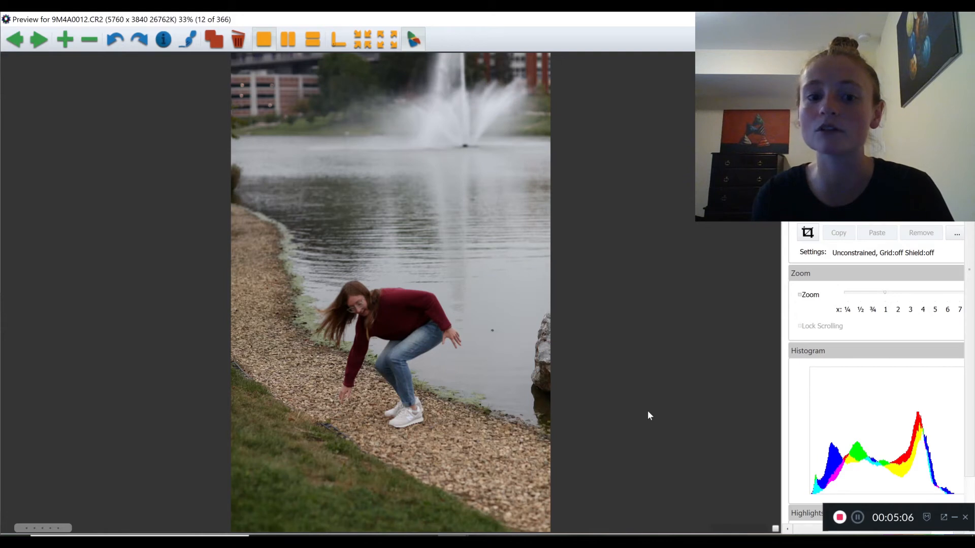
{"action": "key", "text": "Right"}
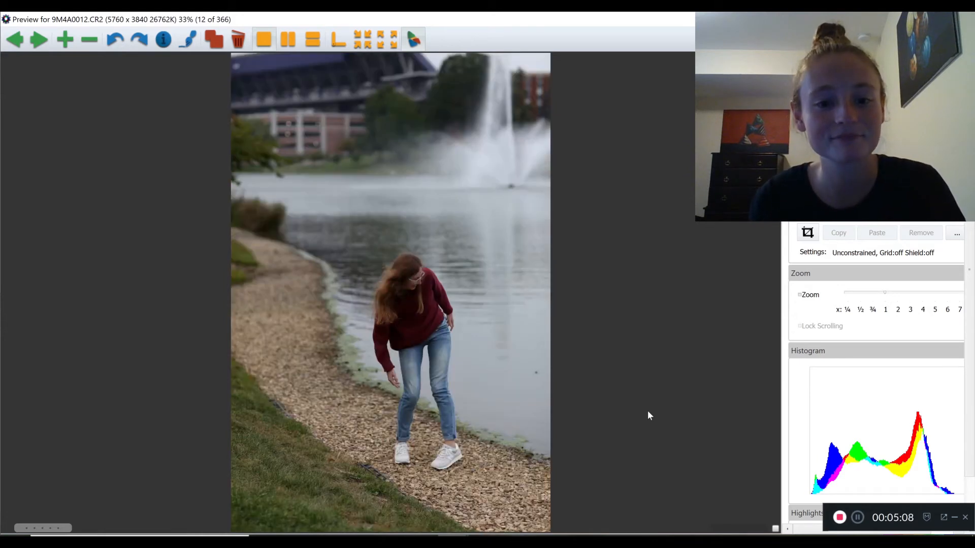
{"action": "key", "text": "Right"}
{"action": "key", "text": "Right"}
{"action": "key", "text": "Right"}
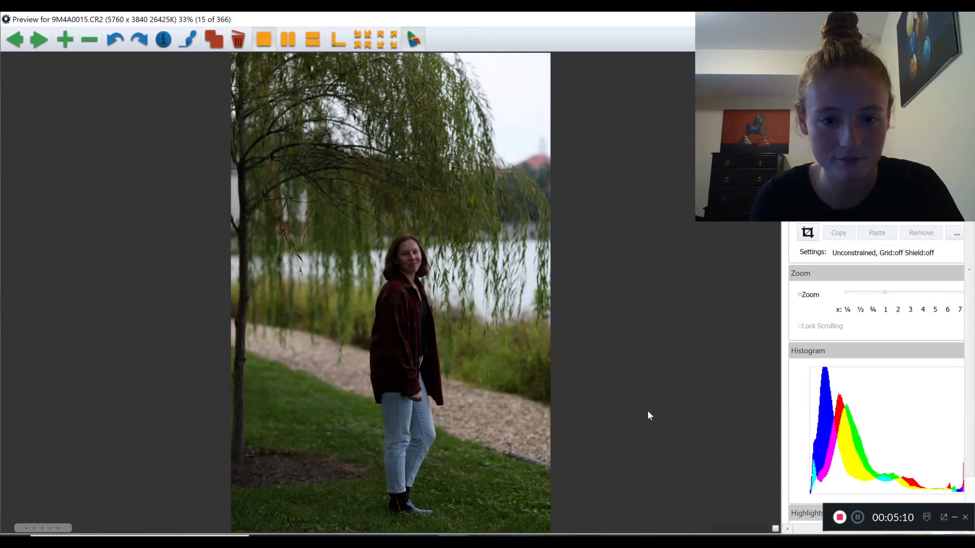
Review the willow-path photos of the subject in the plaid shirt, from 9M4A0015.CR2 through 9M4A0040.CR2
{"action": "key", "text": "Right"}
{"action": "key", "text": "Right"}
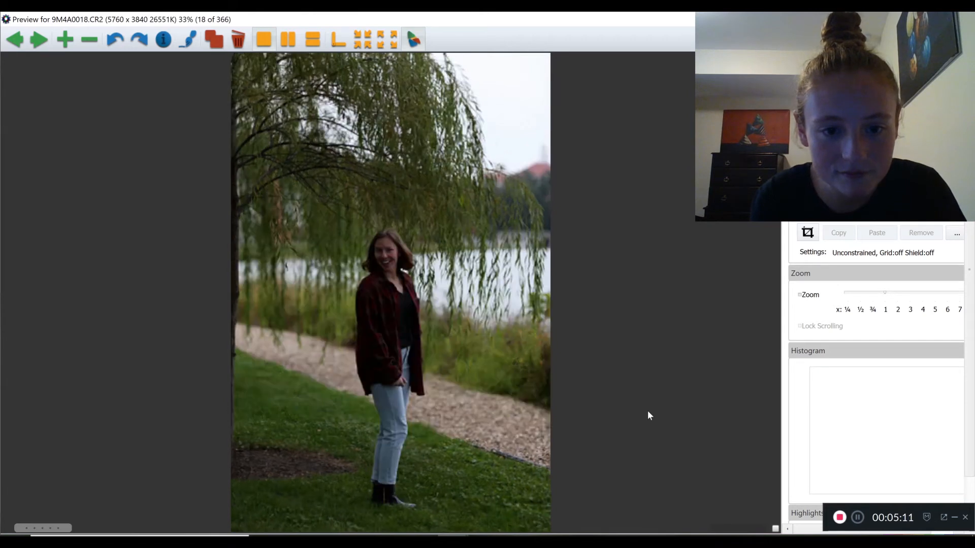
{"action": "key", "text": "Right"}
{"action": "key", "text": "Right"}
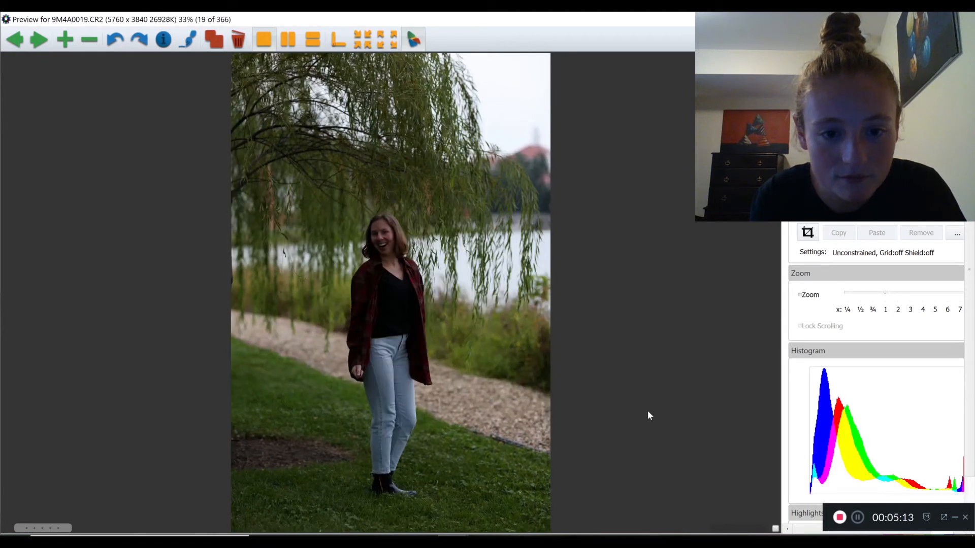
{"action": "key", "text": "Right"}
{"action": "key", "text": "Right"}
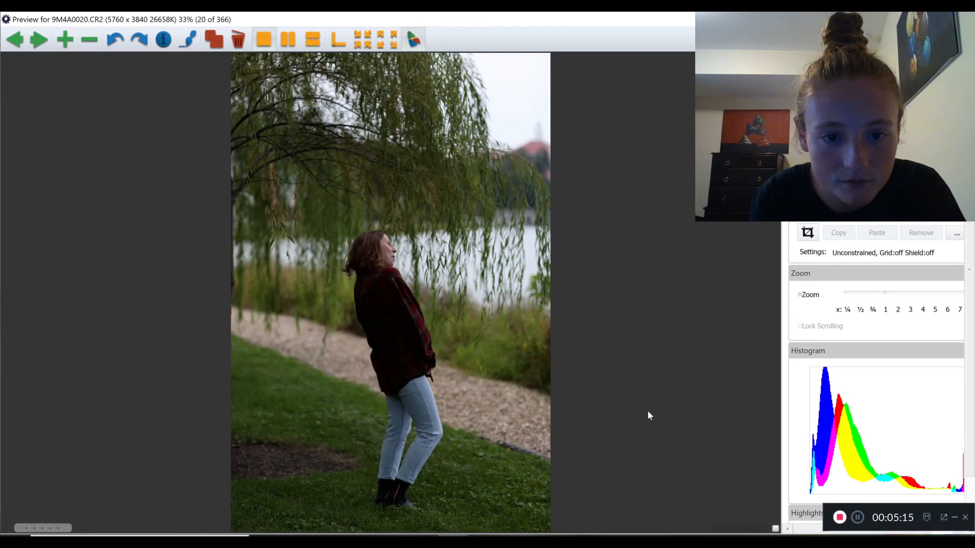
{"action": "key", "text": "Right"}
{"action": "key", "text": "Right"}
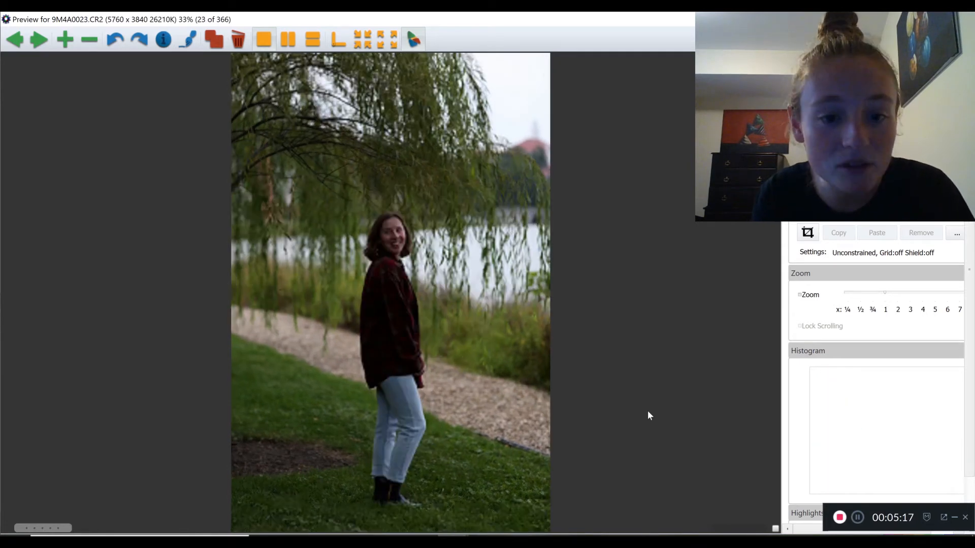
{"action": "key", "text": "Right"}
{"action": "key", "text": "Right"}
{"action": "key", "text": "Right"}
{"action": "key", "text": "Right"}
{"action": "key", "text": "Right"}
{"action": "key", "text": "Right"}
{"action": "key", "text": "Right"}
{"action": "key", "text": "Right"}
{"action": "key", "text": "Right"}
{"action": "key", "text": "Right"}
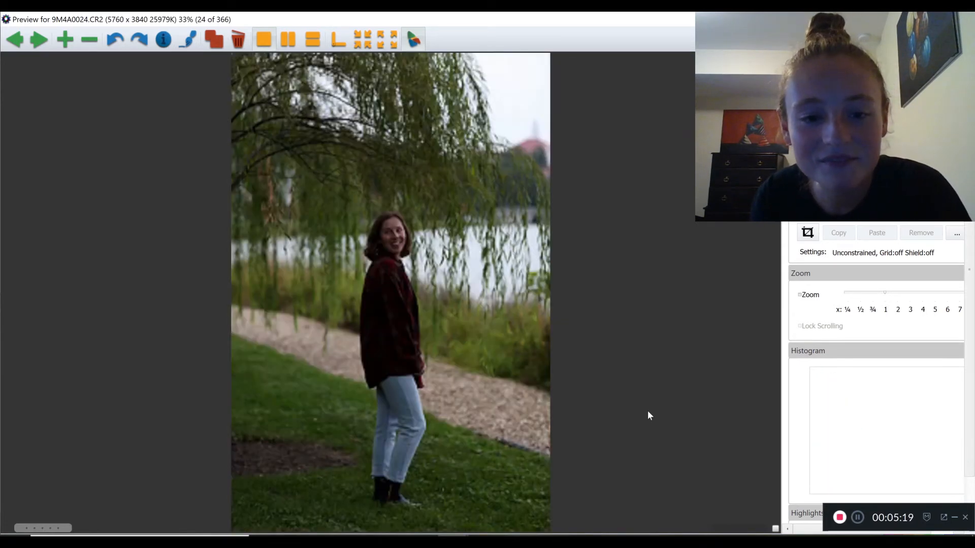
{"action": "key", "text": "Right"}
{"action": "key", "text": "Right"}
{"action": "key", "text": "Right"}
{"action": "key", "text": "Right"}
{"action": "key", "text": "Right"}
{"action": "key", "text": "Right"}
{"action": "key", "text": "Right"}
{"action": "key", "text": "Right"}
{"action": "key", "text": "Right"}
{"action": "key", "text": "Right"}
{"action": "key", "text": "Right"}
{"action": "key", "text": "Right"}
{"action": "key", "text": "Right"}
{"action": "key", "text": "Right"}
{"action": "key", "text": "Right"}
{"action": "key", "text": "Right"}
{"action": "key", "text": "Right"}
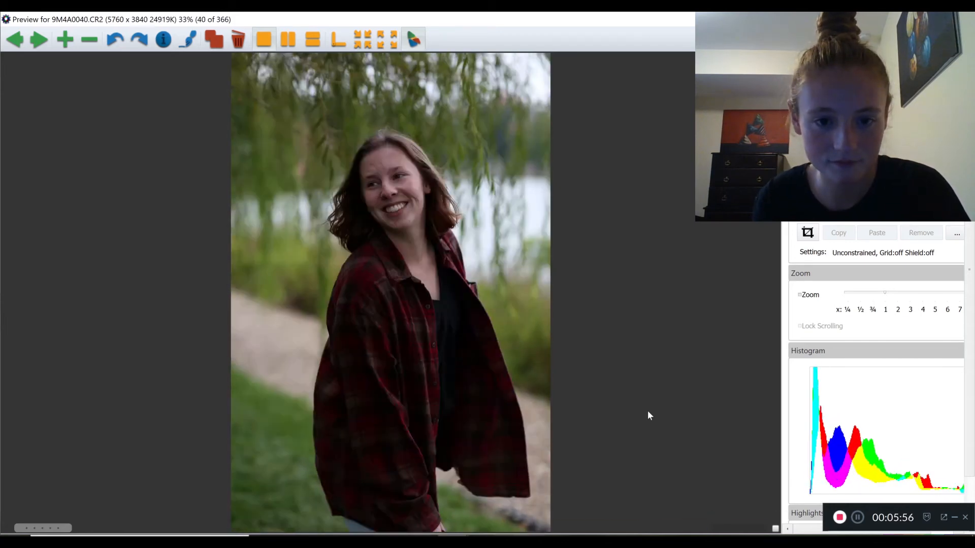
Examine the striped-shirt willow portraits and the lakeshore photos of the subject in the red sweater, through 9M4A0098.CR2
{"action": "key", "text": "Right"}
{"action": "key", "text": "Right"}
{"action": "key", "text": "Right"}
{"action": "key", "text": "Right"}
{"action": "key", "text": "Right"}
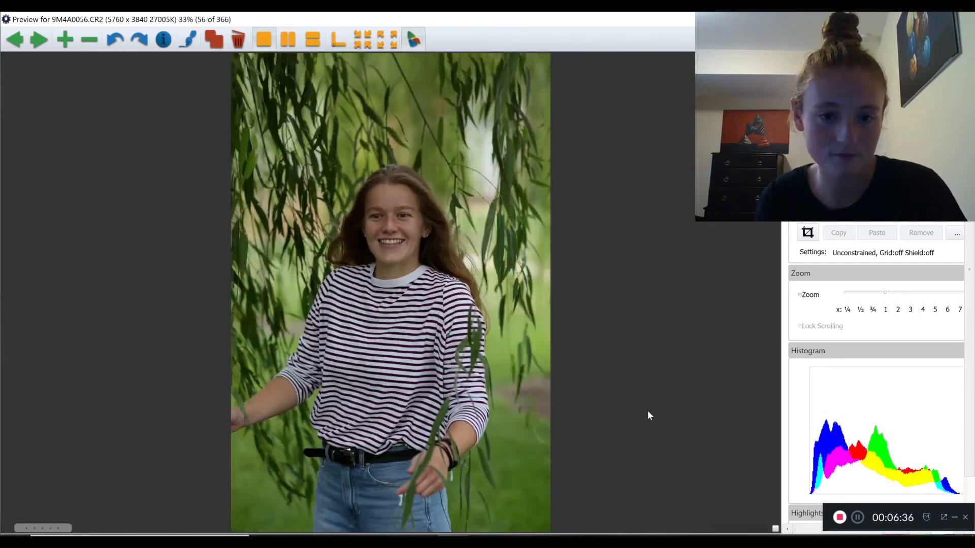
{"action": "key", "text": "Right"}
{"action": "key", "text": "Right"}
{"action": "key", "text": "Right"}
{"action": "key", "text": "Right"}
{"action": "key", "text": "Right"}
{"action": "key", "text": "Right"}
{"action": "key", "text": "Right"}
{"action": "key", "text": "Right"}
{"action": "key", "text": "Right"}
{"action": "key", "text": "Right"}
{"action": "key", "text": "Right"}
{"action": "key", "text": "Right"}
{"action": "key", "text": "Right"}
{"action": "key", "text": "Right"}
{"action": "key", "text": "Right"}
{"action": "key", "text": "Right"}
{"action": "key", "text": "Right"}
{"action": "key", "text": "Right"}
{"action": "key", "text": "Right"}
{"action": "key", "text": "Right"}
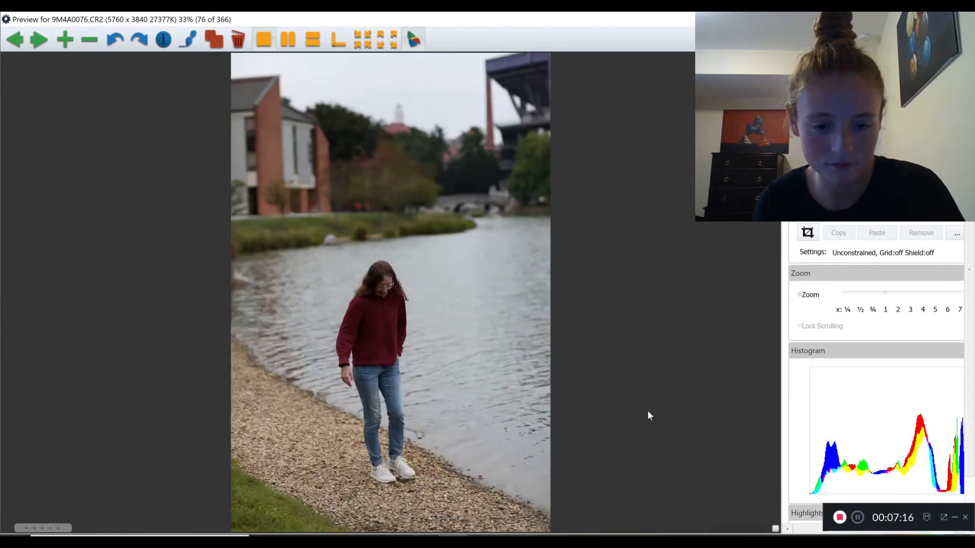
{"action": "key", "text": "Right"}
{"action": "key", "text": "Right"}
{"action": "key", "text": "Right"}
{"action": "key", "text": "Right"}
{"action": "key", "text": "Right"}
{"action": "key", "text": "Right"}
{"action": "key", "text": "Right"}
{"action": "key", "text": "Right"}
{"action": "key", "text": "Right"}
{"action": "key", "text": "Right"}
{"action": "key", "text": "Right"}
{"action": "key", "text": "Right"}
{"action": "key", "text": "Right"}
{"action": "key", "text": "Right"}
{"action": "key", "text": "Right"}
{"action": "key", "text": "Right"}
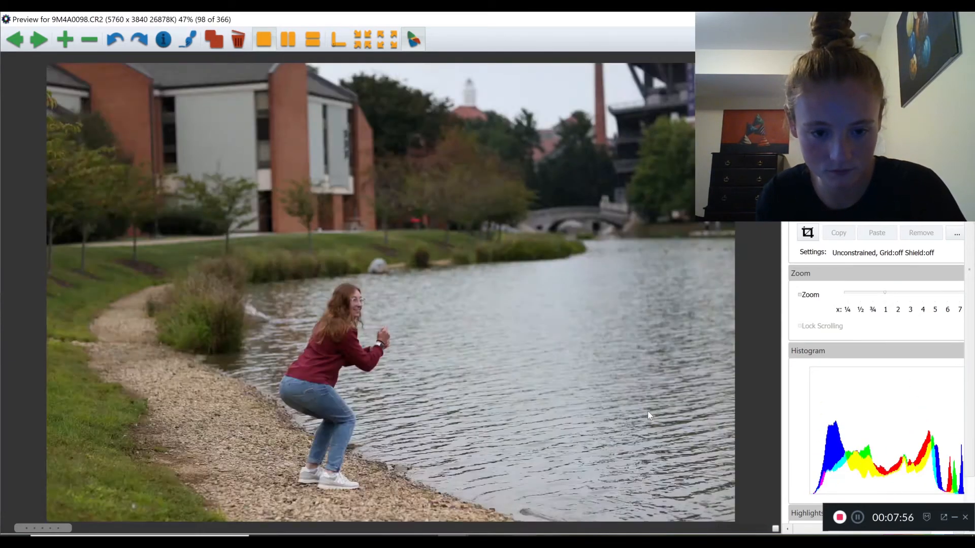
Examine the lakeside group photos and the following willow shots by the water, through 9M4A0199.CR2
{"action": "key", "text": "Right"}
{"action": "key", "text": "Right"}
{"action": "key", "text": "Right"}
{"action": "key", "text": "Right"}
{"action": "key", "text": "Right"}
{"action": "key", "text": "Right"}
{"action": "key", "text": "Right"}
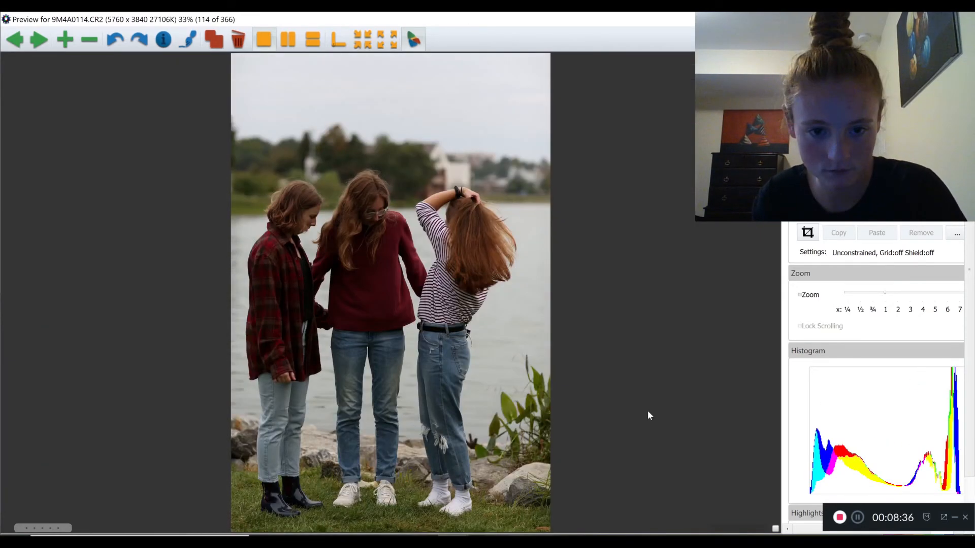
{"action": "key", "text": "Right"}
{"action": "key", "text": "Right"}
{"action": "key", "text": "Right"}
{"action": "key", "text": "Right"}
{"action": "key", "text": "Right"}
{"action": "key", "text": "Right"}
{"action": "key", "text": "Right"}
{"action": "key", "text": "Right"}
{"action": "key", "text": "Right"}
{"action": "key", "text": "Right"}
{"action": "key", "text": "Right"}
{"action": "key", "text": "Right"}
{"action": "key", "text": "Right"}
{"action": "key", "text": "Right"}
{"action": "key", "text": "Right"}
{"action": "key", "text": "Right"}
{"action": "key", "text": "Right"}
{"action": "key", "text": "Right"}
{"action": "key", "text": "Right"}
{"action": "key", "text": "Right"}
{"action": "key", "text": "Right"}
{"action": "key", "text": "Right"}
{"action": "key", "text": "Right"}
{"action": "key", "text": "Right"}
{"action": "key", "text": "Right"}
{"action": "key", "text": "Right"}
{"action": "key", "text": "Right"}
{"action": "key", "text": "Right"}
{"action": "key", "text": "Right"}
{"action": "key", "text": "Right"}
{"action": "key", "text": "Right"}
{"action": "key", "text": "Right"}
{"action": "key", "text": "Right"}
{"action": "key", "text": "Right"}
{"action": "key", "text": "Right"}
{"action": "key", "text": "Right"}
{"action": "key", "text": "Right"}
{"action": "key", "text": "Right"}
{"action": "key", "text": "Right"}
{"action": "key", "text": "Right"}
{"action": "key", "text": "Right"}
{"action": "key", "text": "Right"}
{"action": "key", "text": "Right"}
{"action": "key", "text": "Right"}
{"action": "key", "text": "Right"}
{"action": "key", "text": "Right"}
{"action": "key", "text": "Right"}
{"action": "key", "text": "Right"}
{"action": "key", "text": "Right"}
{"action": "key", "text": "Right"}
{"action": "key", "text": "Right"}
{"action": "key", "text": "Right"}
{"action": "key", "text": "Right"}
{"action": "key", "text": "Right"}
{"action": "key", "text": "Right"}
{"action": "key", "text": "Right"}
{"action": "key", "text": "Right"}
{"action": "key", "text": "Right"}
{"action": "key", "text": "Right"}
{"action": "key", "text": "Right"}
{"action": "key", "text": "Right"}
{"action": "key", "text": "Right"}
{"action": "key", "text": "Right"}
{"action": "key", "text": "Right"}
{"action": "key", "text": "Right"}
{"action": "key", "text": "Right"}
{"action": "key", "text": "Right"}
{"action": "key", "text": "Right"}
{"action": "key", "text": "Right"}
{"action": "key", "text": "Right"}
{"action": "key", "text": "Right"}
{"action": "key", "text": "Right"}
{"action": "key", "text": "Right"}
{"action": "key", "text": "Right"}
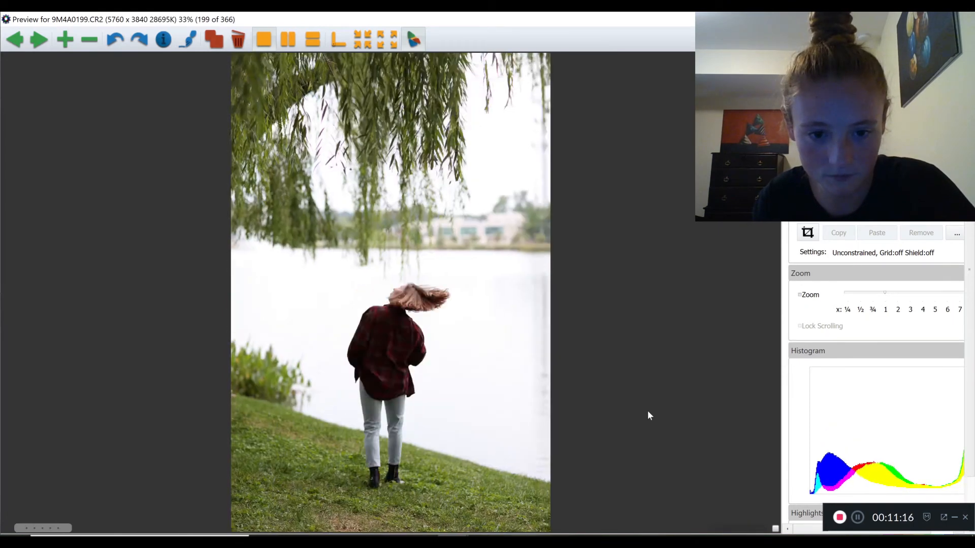
Review the lakeside portraits and the seated shots by the tree trunk, and tag the red-sweater portrait 9M4A0281.CR2 with the magenta color class
{"action": "key", "text": "Right"}
{"action": "key", "text": "Right"}
{"action": "key", "text": "Right"}
{"action": "key", "text": "Right"}
{"action": "key", "text": "Right"}
{"action": "key", "text": "Right"}
{"action": "key", "text": "Right"}
{"action": "key", "text": "Right"}
{"action": "key", "text": "Right"}
{"action": "key", "text": "Right"}
{"action": "key", "text": "Right"}
{"action": "key", "text": "Right"}
{"action": "key", "text": "Right"}
{"action": "key", "text": "Right"}
{"action": "key", "text": "Right"}
{"action": "key", "text": "Right"}
{"action": "key", "text": "Right"}
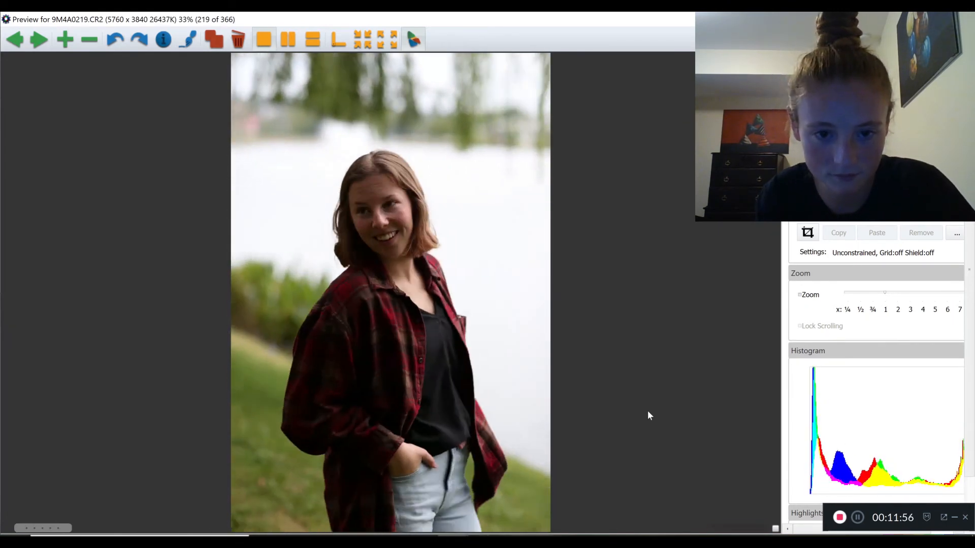
{"action": "key", "text": "Right"}
{"action": "key", "text": "Right"}
{"action": "key", "text": "Right"}
{"action": "key", "text": "Right"}
{"action": "key", "text": "Right"}
{"action": "key", "text": "Right"}
{"action": "key", "text": "Right"}
{"action": "key", "text": "Right"}
{"action": "key", "text": "Right"}
{"action": "key", "text": "Right"}
{"action": "key", "text": "Right"}
{"action": "key", "text": "Right"}
{"action": "key", "text": "Right"}
{"action": "key", "text": "Right"}
{"action": "key", "text": "Right"}
{"action": "key", "text": "Right"}
{"action": "key", "text": "Right"}
{"action": "key", "text": "Right"}
{"action": "key", "text": "Right"}
{"action": "key", "text": "Right"}
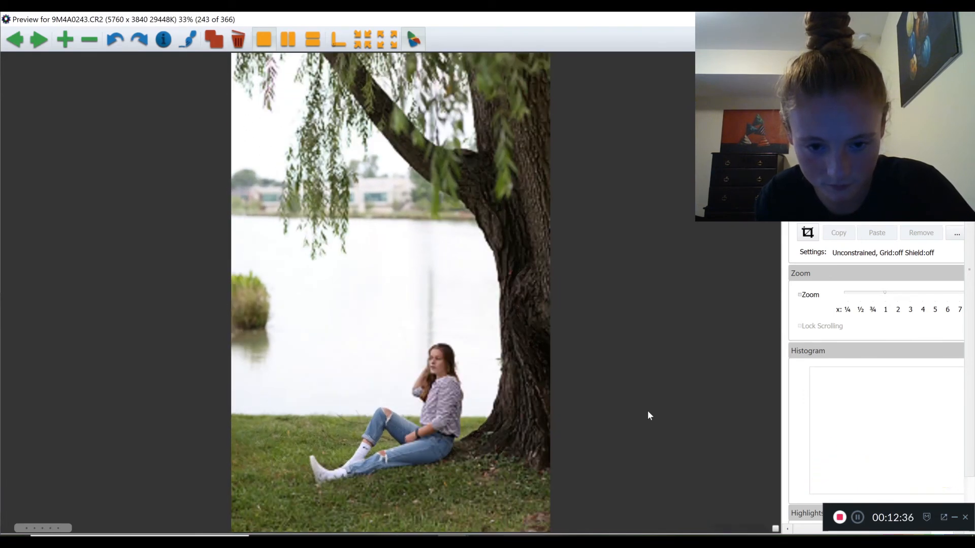
{"action": "key", "text": "Right"}
{"action": "key", "text": "Right"}
{"action": "key", "text": "Right"}
{"action": "key", "text": "Right"}
{"action": "key", "text": "Right"}
{"action": "key", "text": "Right"}
{"action": "key", "text": "Right"}
{"action": "key", "text": "Right"}
{"action": "key", "text": "Right"}
{"action": "key", "text": "Right"}
{"action": "key", "text": "Right"}
{"action": "key", "text": "Right"}
{"action": "key", "text": "Right"}
{"action": "key", "text": "Right"}
{"action": "key", "text": "Right"}
{"action": "key", "text": "Right"}
{"action": "key", "text": "Right"}
{"action": "key", "text": "Right"}
{"action": "key", "text": "Right"}
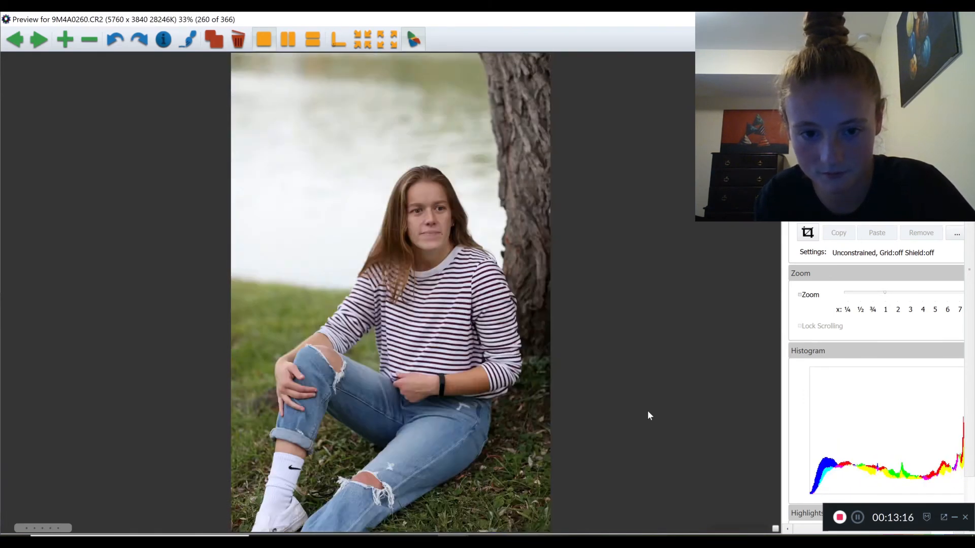
{"action": "key", "text": "Right"}
{"action": "key", "text": "Right"}
{"action": "key", "text": "Right"}
{"action": "key", "text": "Right"}
{"action": "key", "text": "Right"}
{"action": "key", "text": "Right"}
{"action": "key", "text": "Right"}
{"action": "key", "text": "Right"}
{"action": "key", "text": "Right"}
{"action": "key", "text": "Right"}
{"action": "key", "text": "Right"}
{"action": "key", "text": "Right"}
{"action": "key", "text": "Right"}
{"action": "key", "text": "Right"}
{"action": "key", "text": "Right"}
{"action": "key", "text": "Right"}
{"action": "key", "text": "Right"}
{"action": "key", "text": "Right"}
{"action": "key", "text": "Right"}
{"action": "key", "text": "Right"}
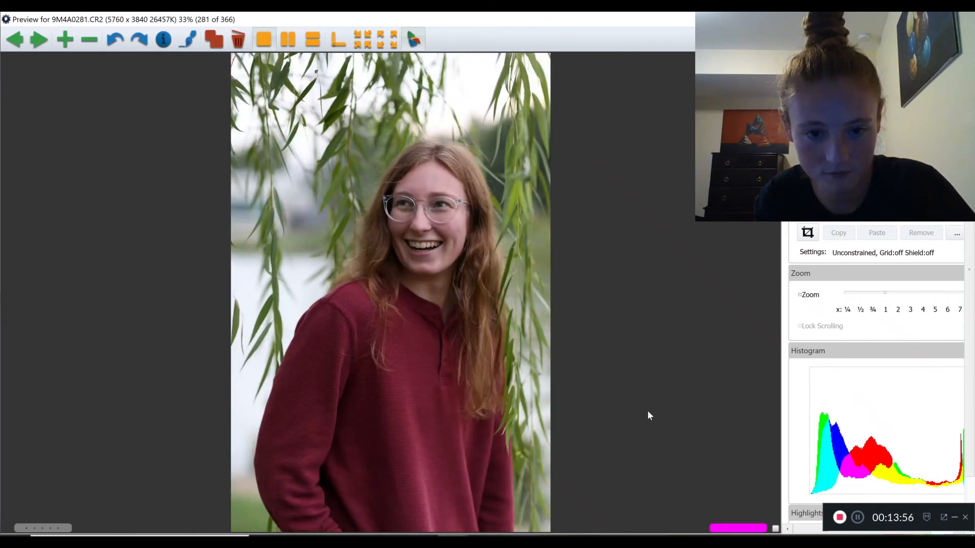
Review the remaining autumn-tree photos and tag the final group shot 9M4A0366.CR2 with the magenta color class
{"action": "key", "text": "Right"}
{"action": "key", "text": "Right"}
{"action": "key", "text": "Right"}
{"action": "key", "text": "Right"}
{"action": "key", "text": "Right"}
{"action": "key", "text": "Right"}
{"action": "key", "text": "Right"}
{"action": "key", "text": "Right"}
{"action": "key", "text": "Right"}
{"action": "key", "text": "Right"}
{"action": "key", "text": "Right"}
{"action": "key", "text": "Right"}
{"action": "key", "text": "Right"}
{"action": "key", "text": "Right"}
{"action": "key", "text": "Right"}
{"action": "key", "text": "Right"}
{"action": "key", "text": "Right"}
{"action": "key", "text": "Right"}
{"action": "key", "text": "Right"}
{"action": "key", "text": "Right"}
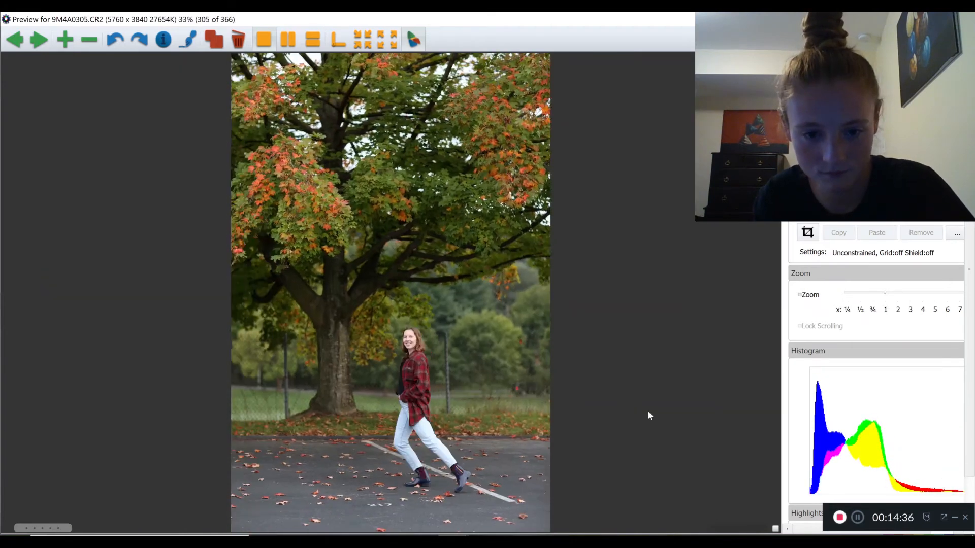
{"action": "key", "text": "Right"}
{"action": "key", "text": "Right"}
{"action": "key", "text": "Right"}
{"action": "key", "text": "Right"}
{"action": "key", "text": "Right"}
{"action": "key", "text": "Right"}
{"action": "key", "text": "Right"}
{"action": "key", "text": "Right"}
{"action": "key", "text": "Right"}
{"action": "key", "text": "Right"}
{"action": "key", "text": "Right"}
{"action": "key", "text": "Right"}
{"action": "key", "text": "Right"}
{"action": "key", "text": "Right"}
{"action": "key", "text": "Right"}
{"action": "key", "text": "Right"}
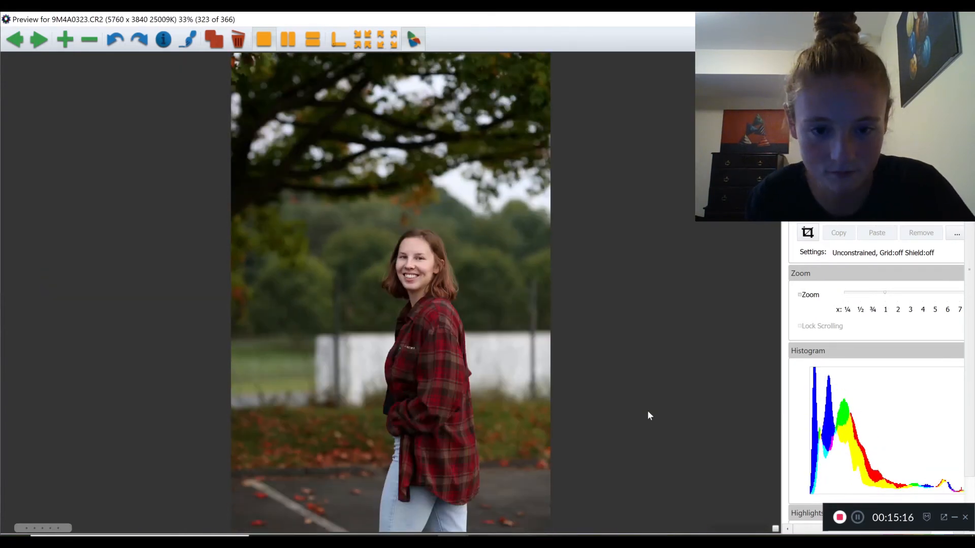
{"action": "key", "text": "Right"}
{"action": "key", "text": "Right"}
{"action": "key", "text": "Right"}
{"action": "key", "text": "Right"}
{"action": "key", "text": "Right"}
{"action": "key", "text": "Right"}
{"action": "key", "text": "Right"}
{"action": "key", "text": "Right"}
{"action": "key", "text": "Right"}
{"action": "key", "text": "Right"}
{"action": "key", "text": "Right"}
{"action": "key", "text": "Right"}
{"action": "key", "text": "Right"}
{"action": "key", "text": "Right"}
{"action": "key", "text": "Right"}
{"action": "key", "text": "Right"}
{"action": "key", "text": "Right"}
{"action": "key", "text": "Right"}
{"action": "key", "text": "Right"}
{"action": "key", "text": "Right"}
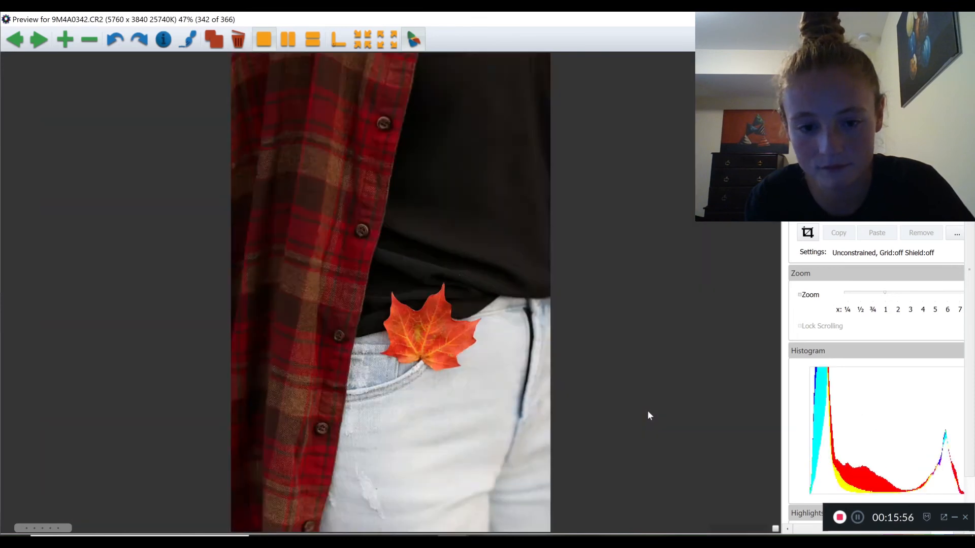
{"action": "key", "text": "Right"}
{"action": "key", "text": "Right"}
{"action": "key", "text": "Right"}
{"action": "key", "text": "Right"}
{"action": "key", "text": "Right"}
{"action": "key", "text": "Right"}
{"action": "key", "text": "Right"}
{"action": "key", "text": "Right"}
{"action": "key", "text": "Right"}
{"action": "key", "text": "Right"}
{"action": "key", "text": "Right"}
{"action": "key", "text": "Right"}
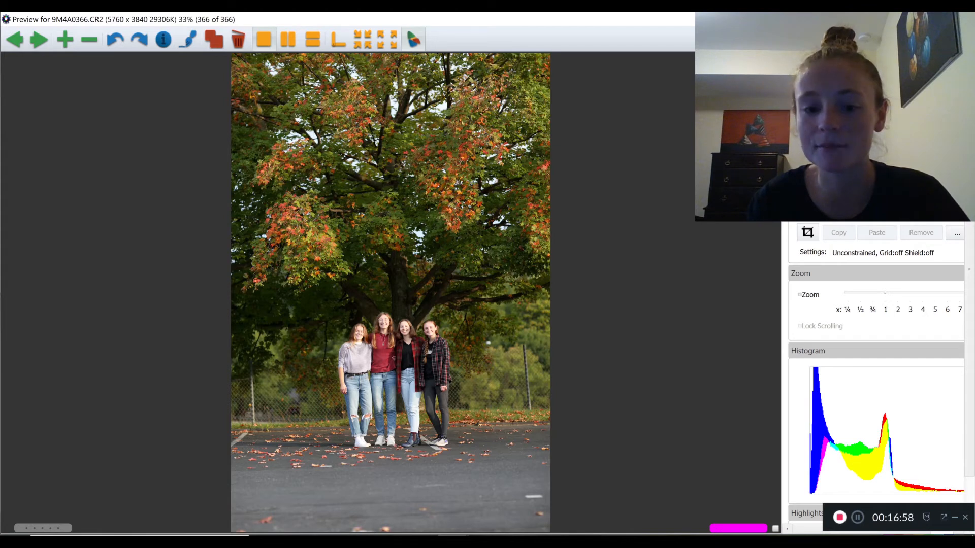
Return to the contact sheet and filter it to show only the color-tagged photos
{"action": "key", "text": "Escape"}
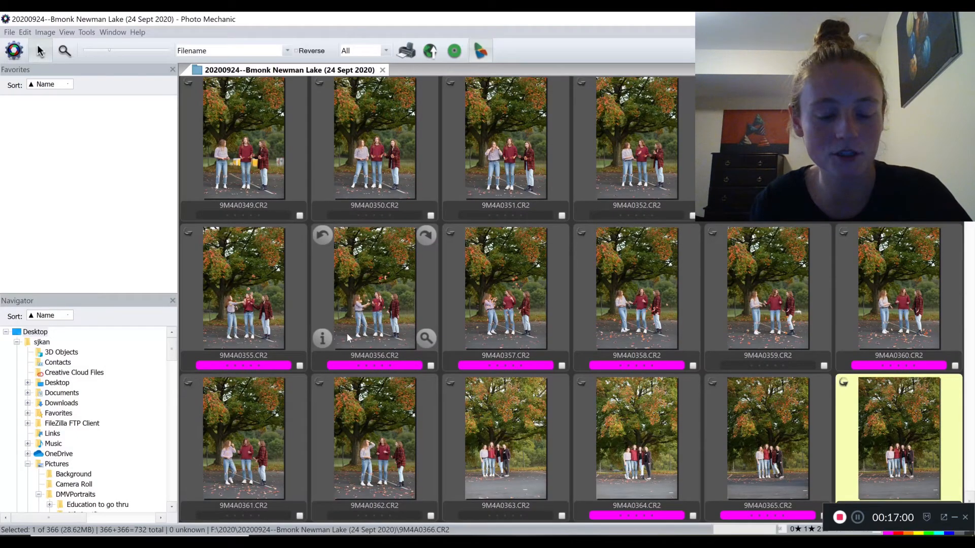
{"action": "left_click_drag", "start_coordinate": [862, 509], "coordinate": [861, 476]}
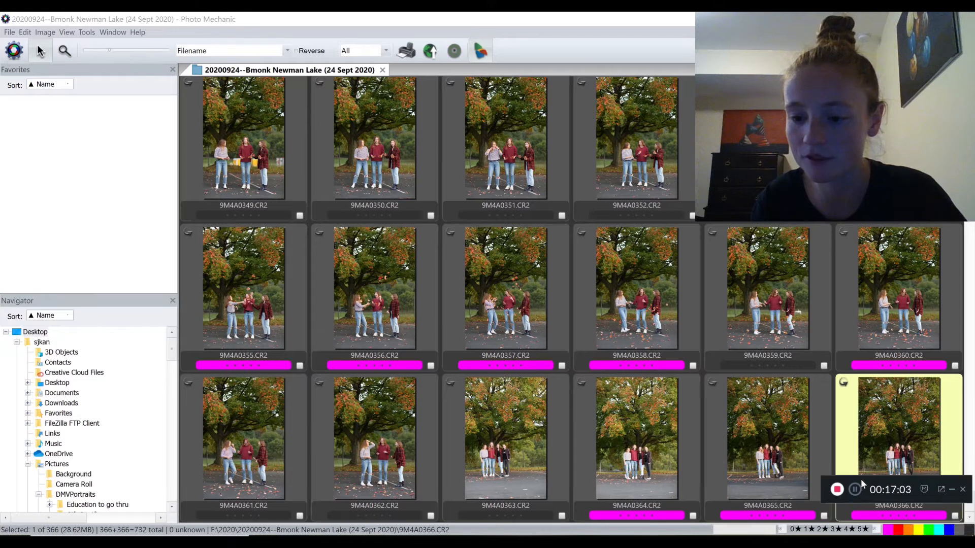
{"action": "left_click", "coordinate": [969, 530]}
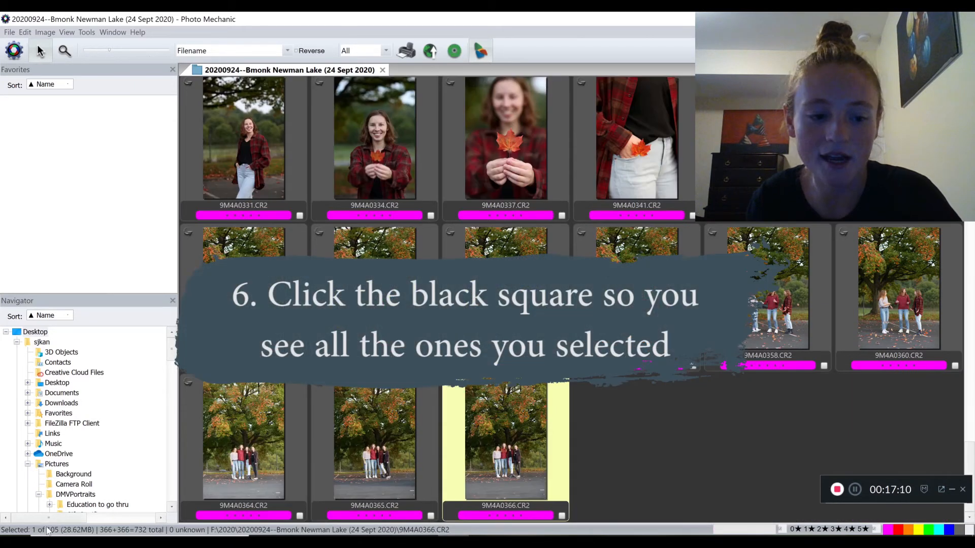
Look through the filtered picks back to 9M4A0004.CR2 and select all of the tagged photos
{"action": "left_click", "coordinate": [714, 456]}
{"action": "scroll", "coordinate": [714, 457], "scroll_direction": "up", "scroll_amount": 3}
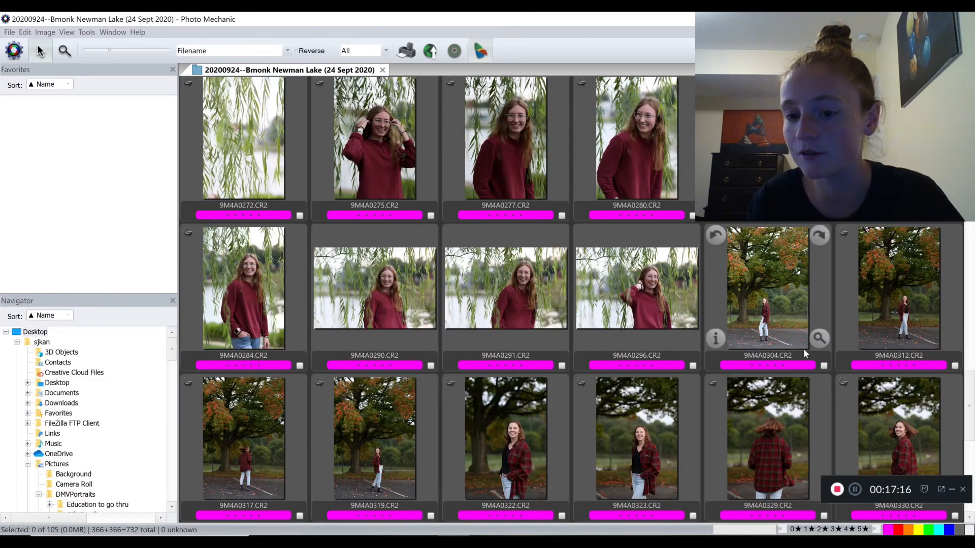
{"action": "scroll", "coordinate": [803, 349], "scroll_direction": "up", "scroll_amount": 2}
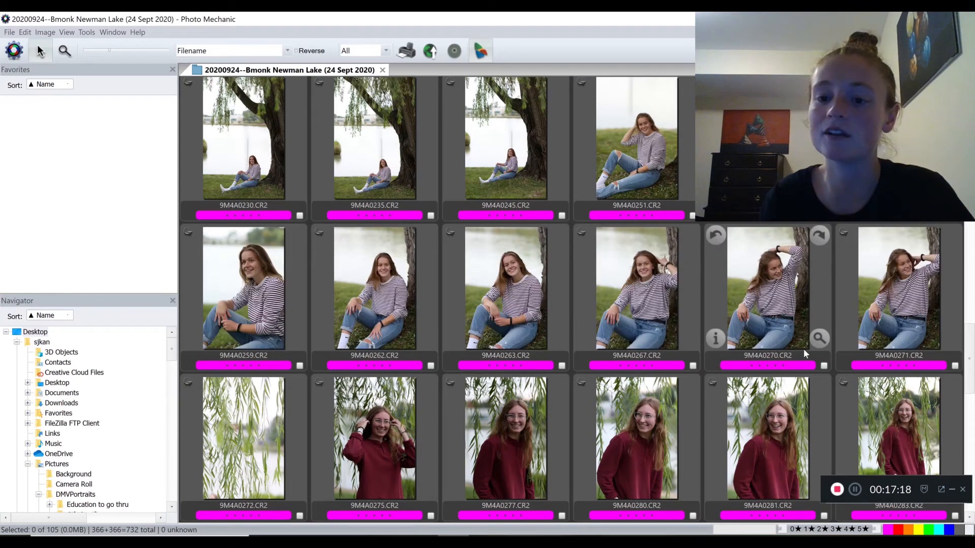
{"action": "scroll", "coordinate": [803, 349], "scroll_direction": "up", "scroll_amount": 1}
{"action": "scroll", "coordinate": [803, 349], "scroll_direction": "up", "scroll_amount": 5}
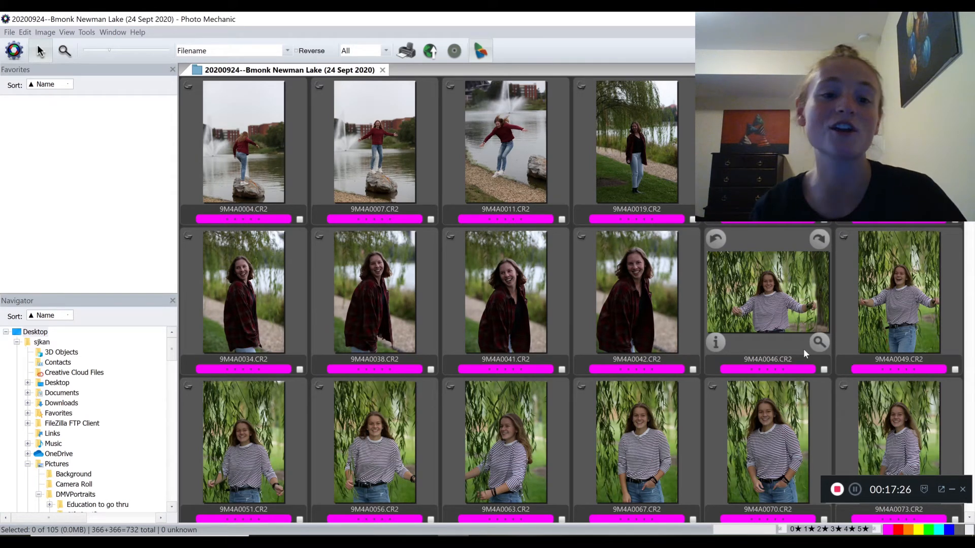
{"action": "left_click", "coordinate": [247, 121]}
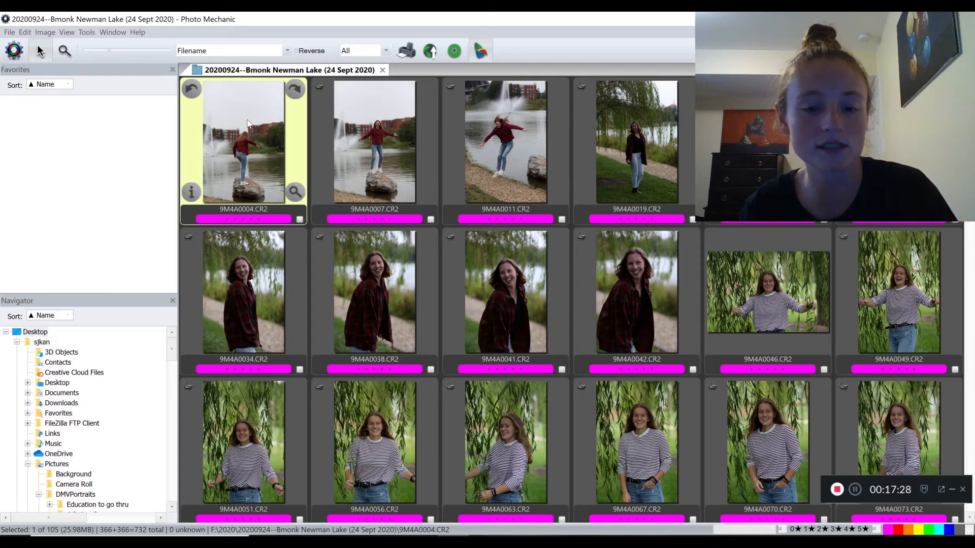
{"action": "key", "text": "ctrl+a"}
Place the selected photos in the Newman Lake shoot's To Edit folder under 2020 on the Seagate Backup Plus Drive
{"action": "scroll", "coordinate": [91, 436], "scroll_direction": "down", "scroll_amount": 5}
{"action": "scroll", "coordinate": [92, 436], "scroll_direction": "up", "scroll_amount": 10}
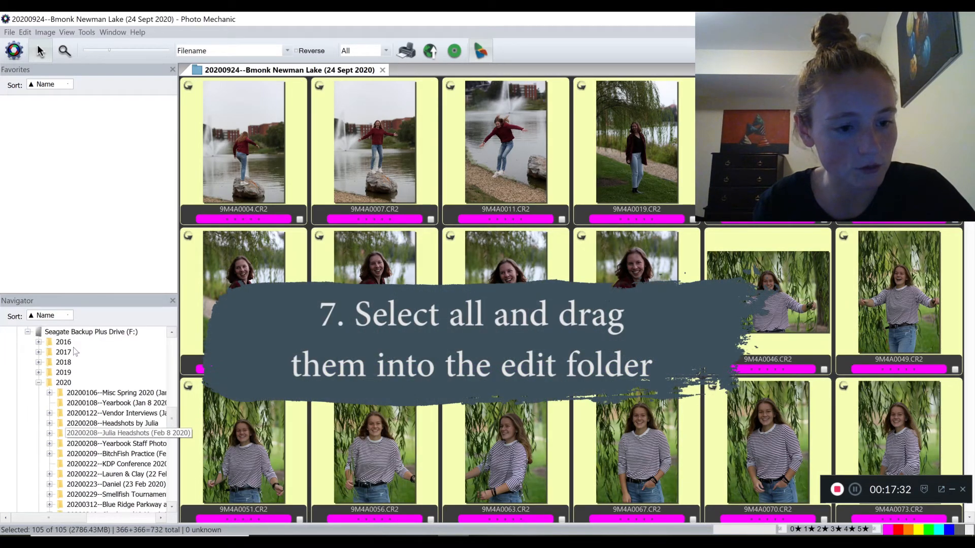
{"action": "scroll", "coordinate": [80, 363], "scroll_direction": "down", "scroll_amount": 15}
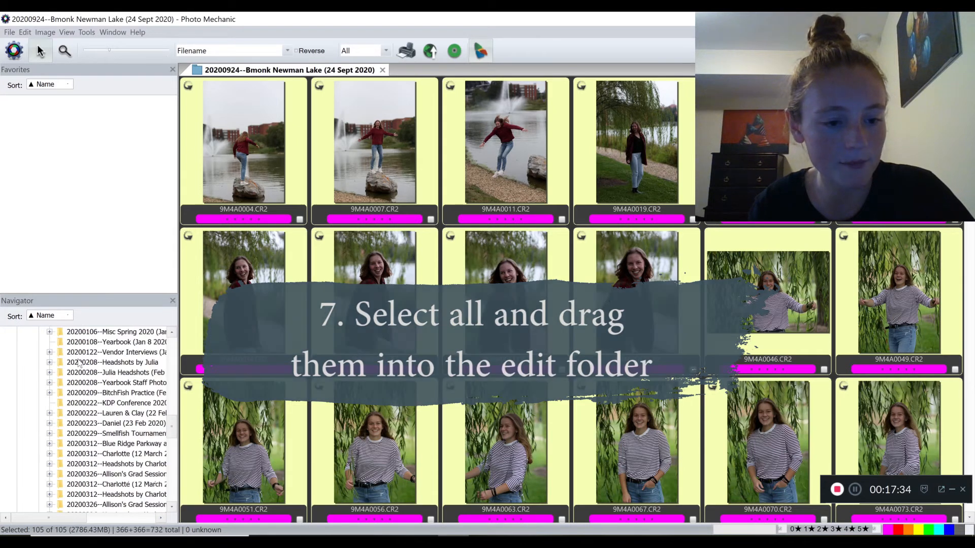
{"action": "scroll", "coordinate": [80, 363], "scroll_direction": "up", "scroll_amount": 1}
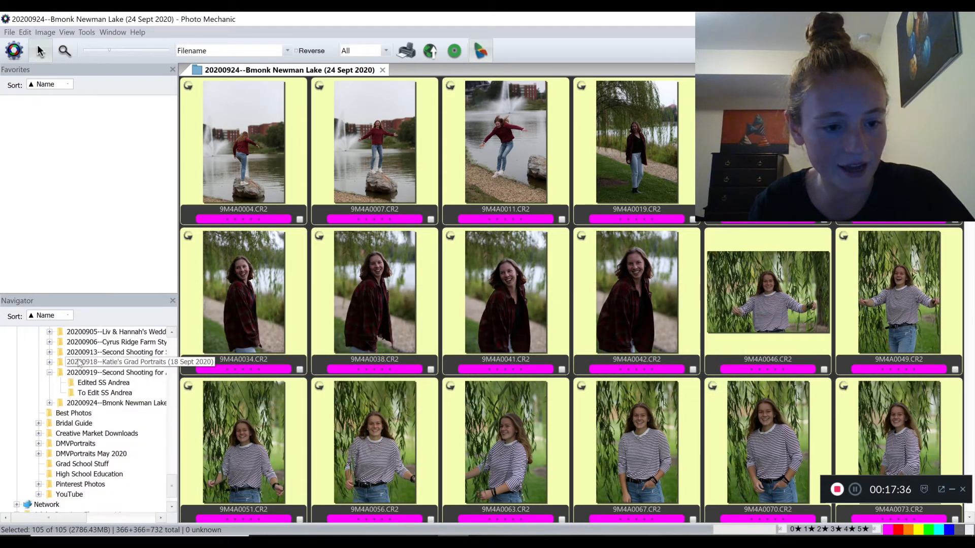
{"action": "left_click", "coordinate": [49, 373]}
{"action": "left_click", "coordinate": [49, 382]}
{"action": "left_click_drag", "start_coordinate": [244, 442], "coordinate": [100, 398]}
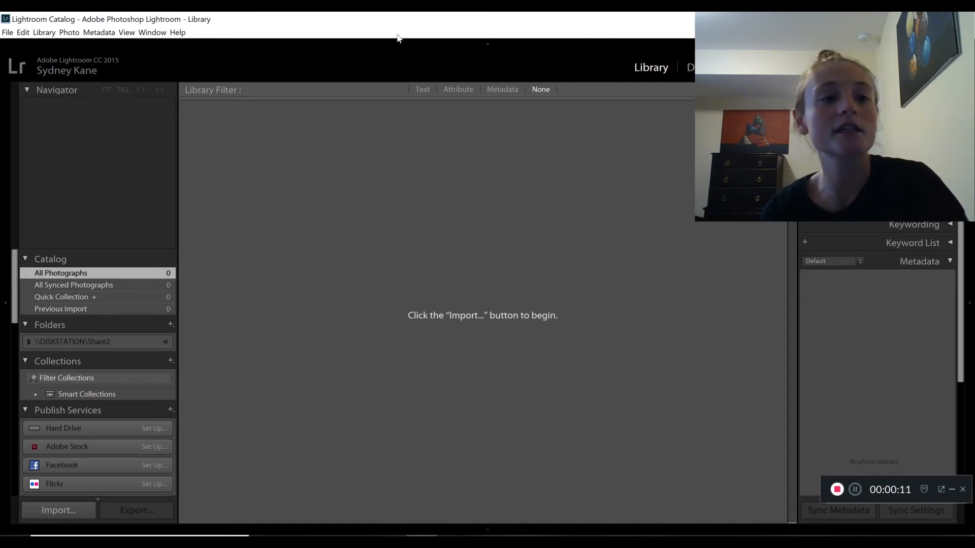
Switch to Lightroom, open the photo import for the To Edit folder, and check only the first ten photos, 9M4A0004.CR2 through 9M4A0042.CR2
{"action": "left_click", "coordinate": [11, 36]}
{"action": "left_click", "coordinate": [22, 98]}
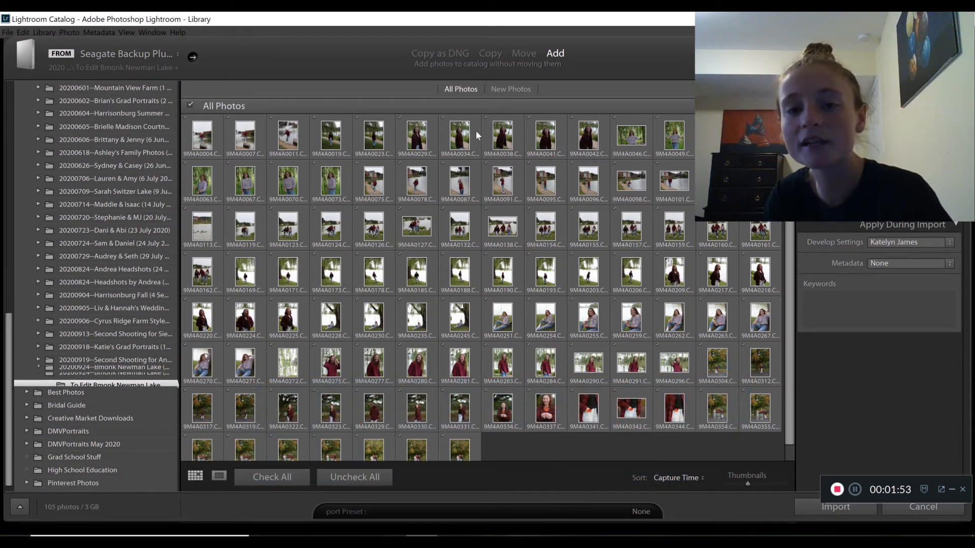
{"action": "left_click", "coordinate": [189, 106]}
{"action": "left_click", "coordinate": [204, 137]}
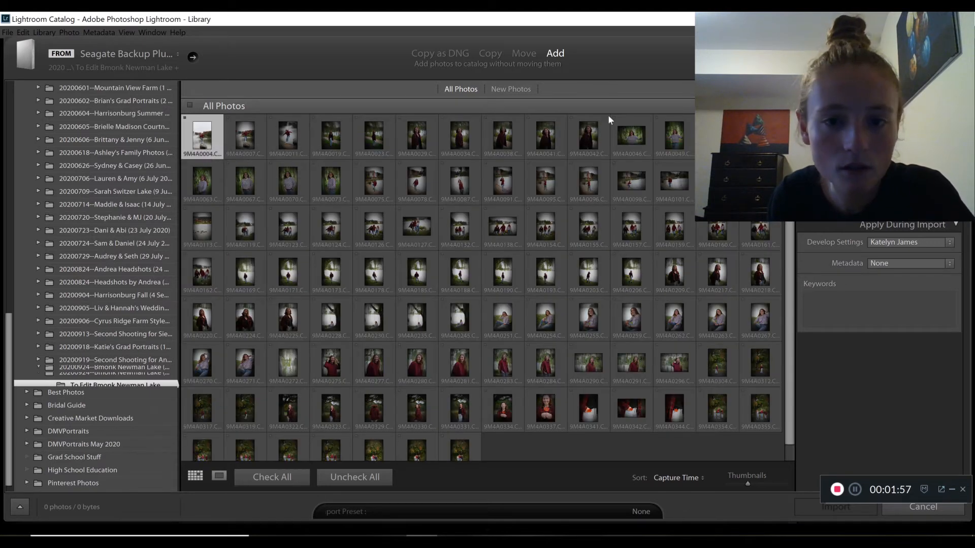
{"action": "left_click", "coordinate": [587, 137], "text": "shift"}
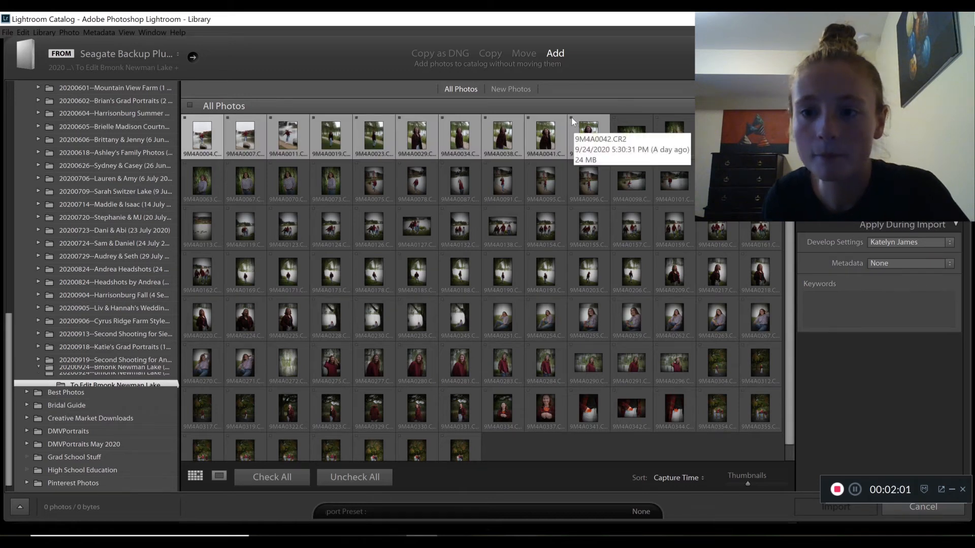
{"action": "left_click", "coordinate": [571, 117]}
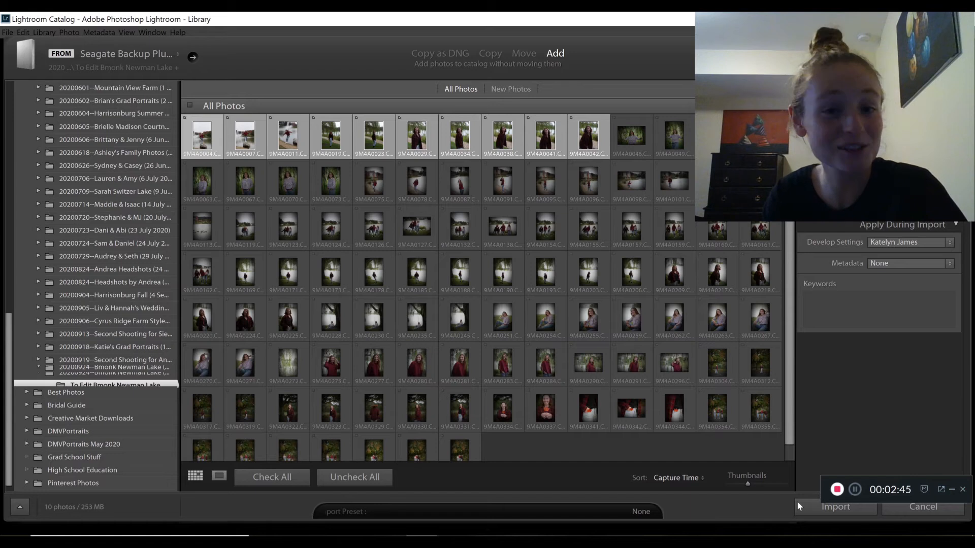
Import the ten checked photos from the To Edit folder into the Lightroom catalog and clear the photo selection
{"action": "left_click_drag", "start_coordinate": [853, 476], "coordinate": [856, 464]}
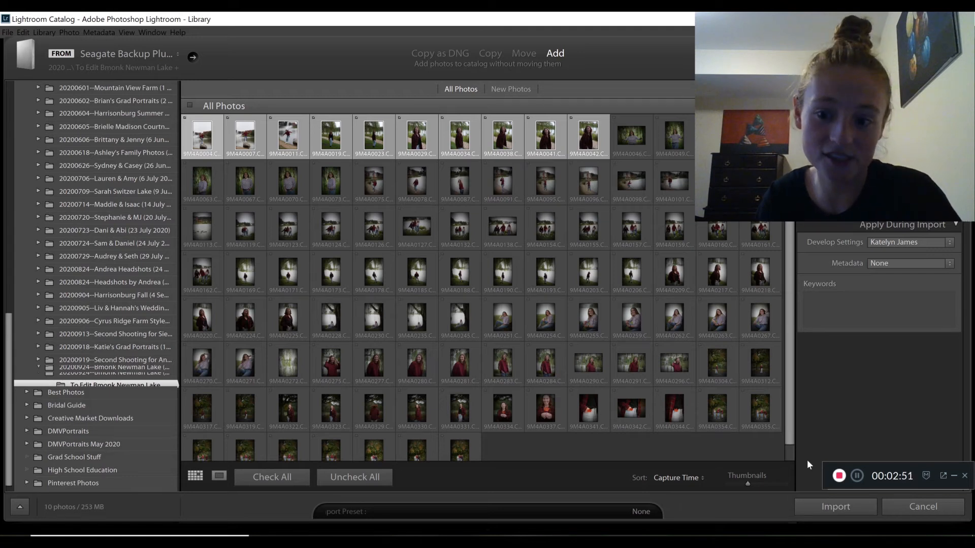
{"action": "left_click", "coordinate": [809, 503]}
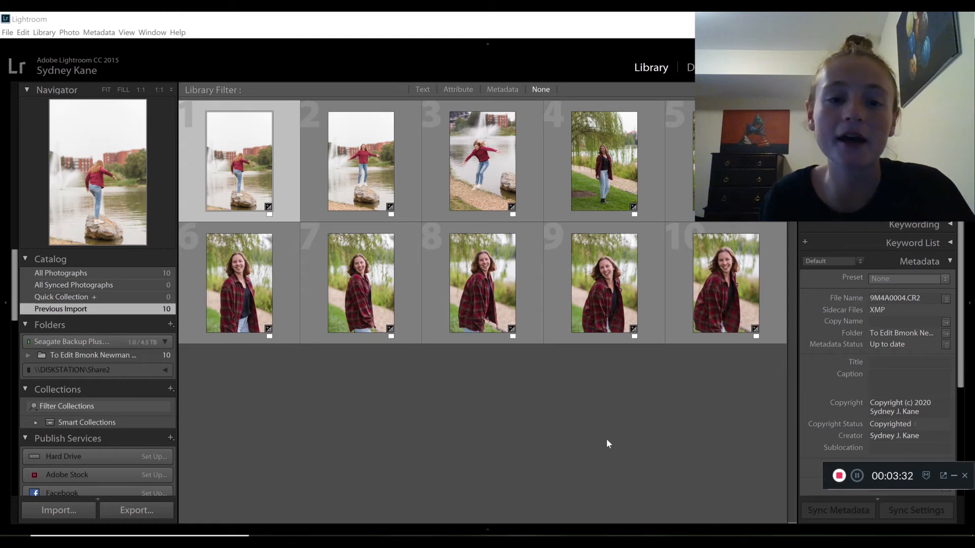
{"action": "left_click", "coordinate": [327, 424]}
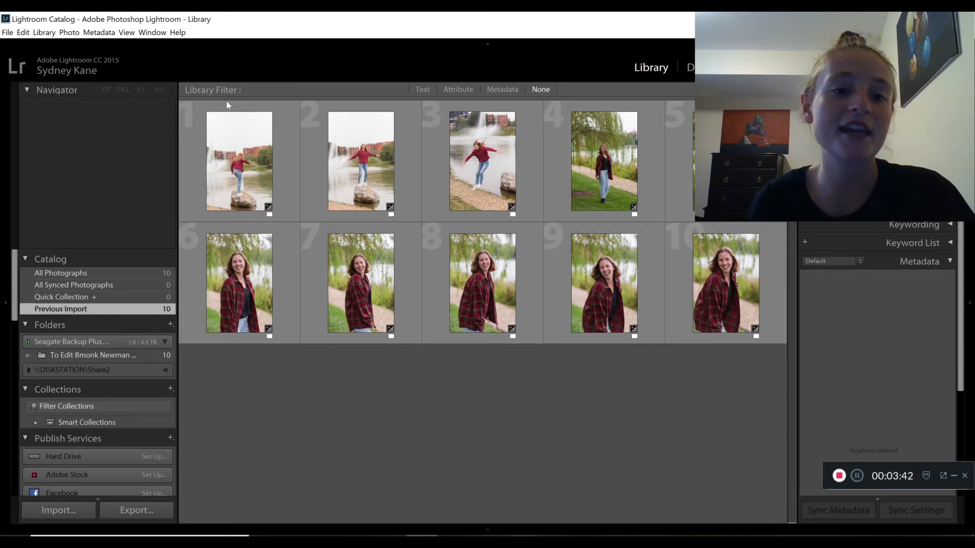
Open the first photo, 9M4A0004.CR2, for developing, straighten its crop to an angle of 1.32, and return to the library grid
{"action": "left_click", "coordinate": [220, 155]}
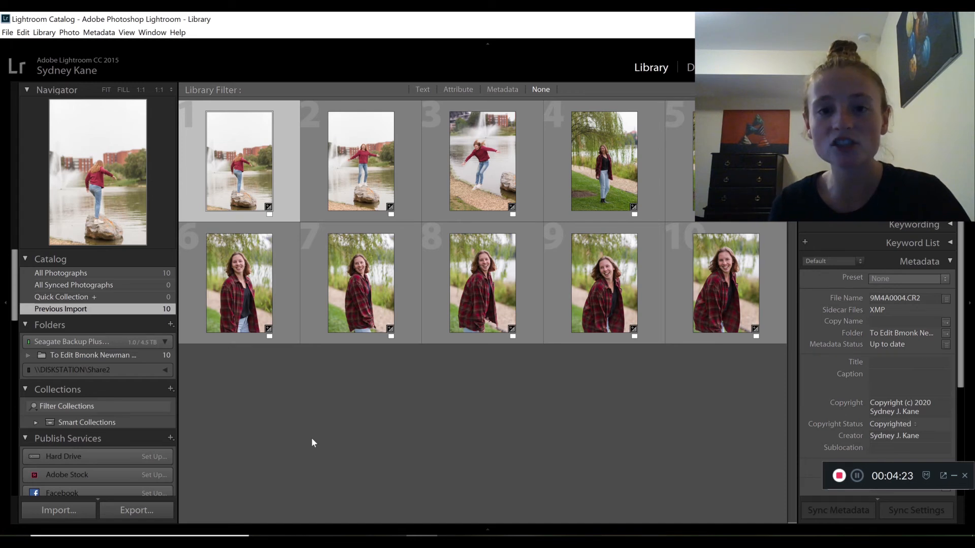
{"action": "left_click", "coordinate": [312, 439]}
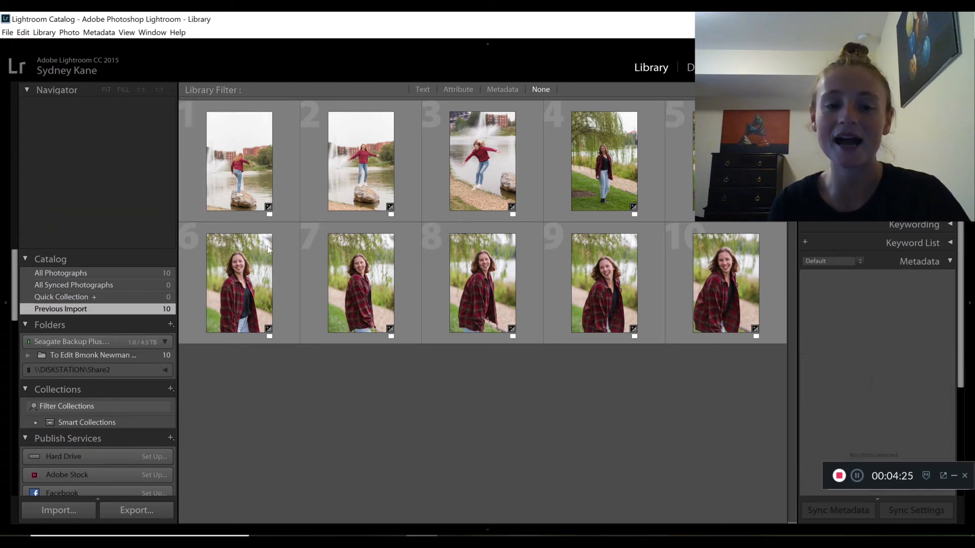
{"action": "left_click", "coordinate": [234, 152]}
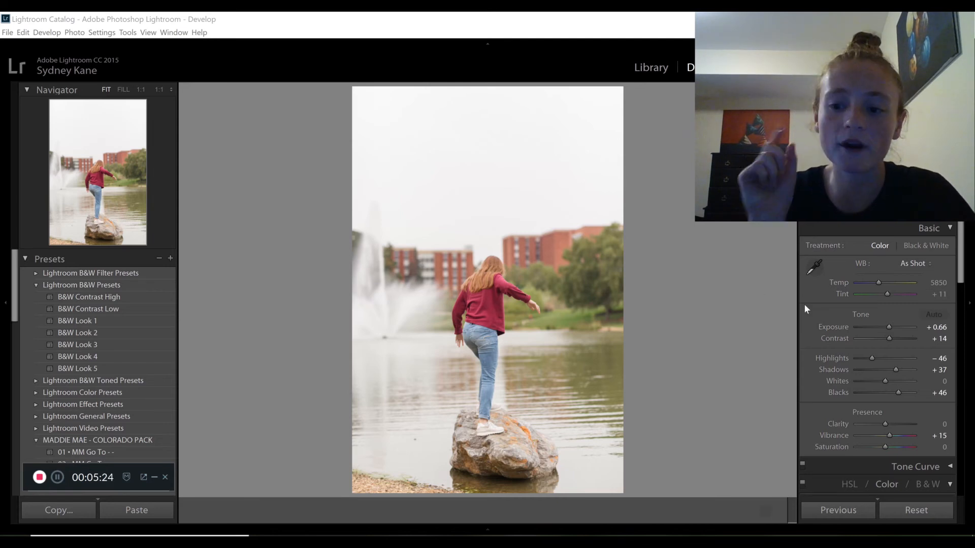
{"action": "key", "text": "t"}
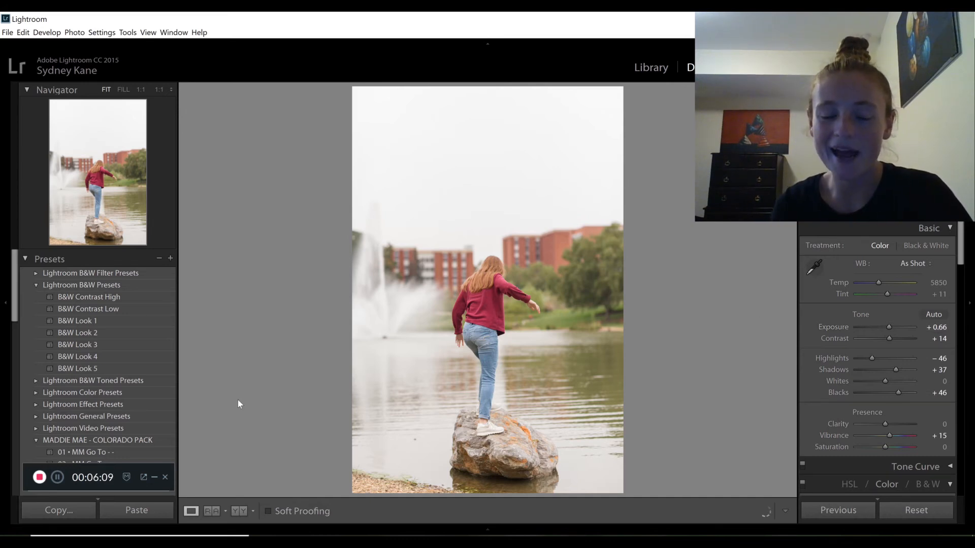
{"action": "key", "text": "r"}
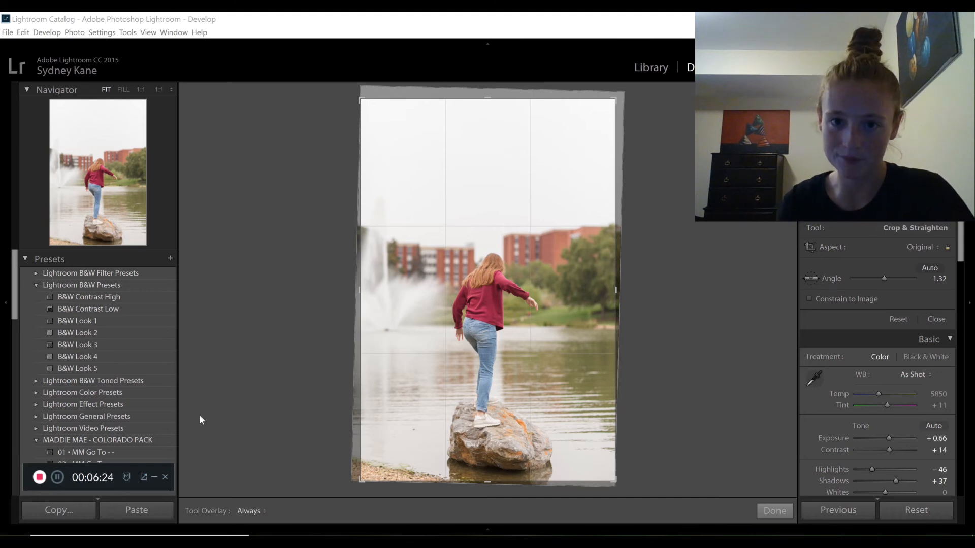
{"action": "left_click", "coordinate": [57, 478]}
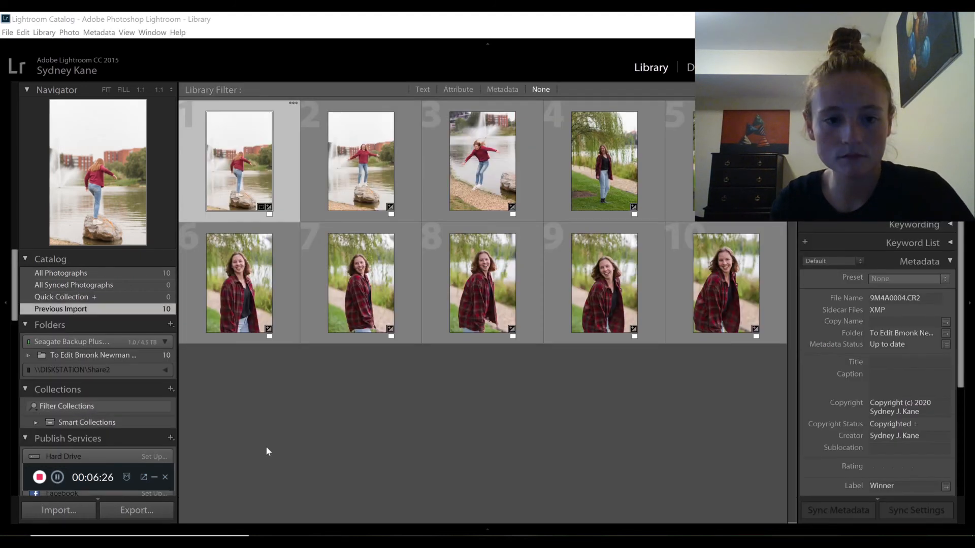
Copy the develop settings of 9M4A0004.CR2, leaving out local adjustments and transform
{"action": "right_click", "coordinate": [247, 168]}
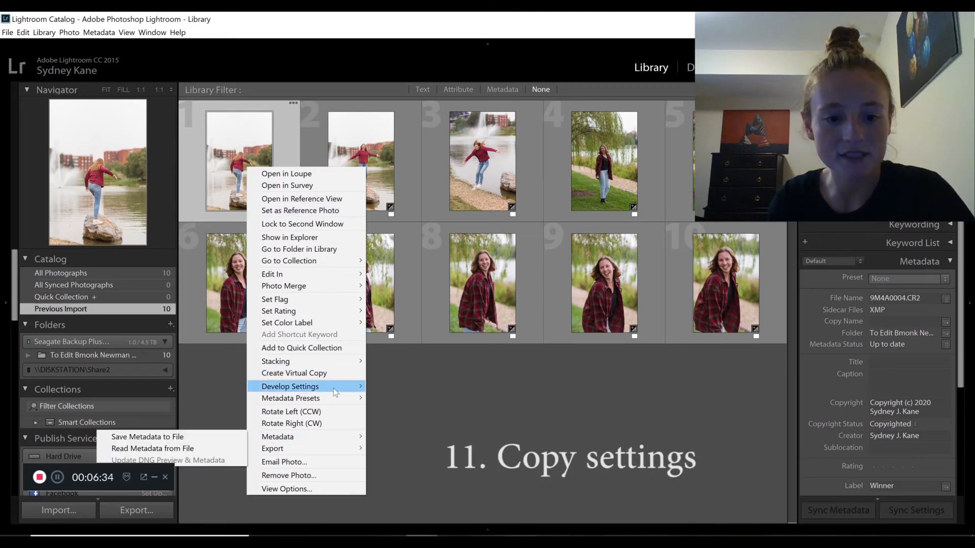
{"action": "mouse_move", "coordinate": [333, 388]}
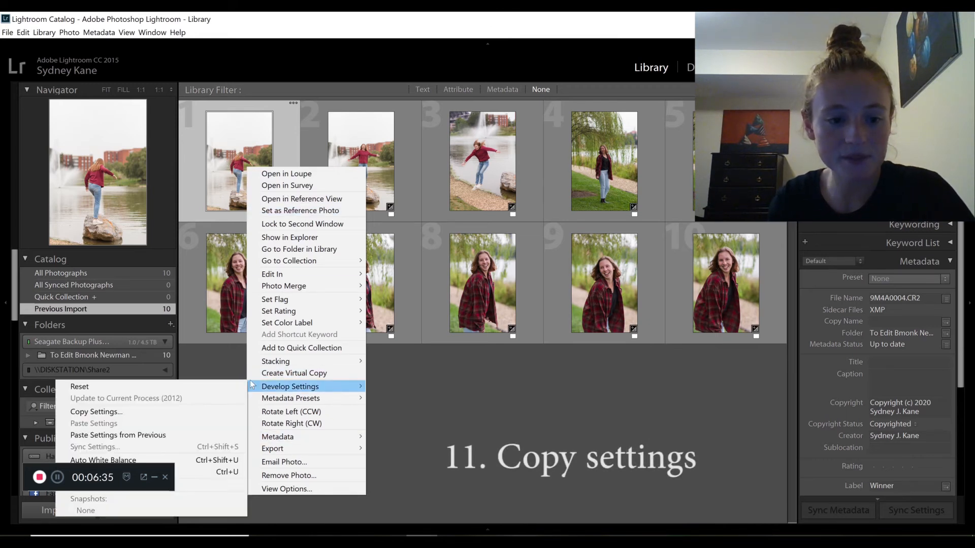
{"action": "left_click", "coordinate": [218, 414]}
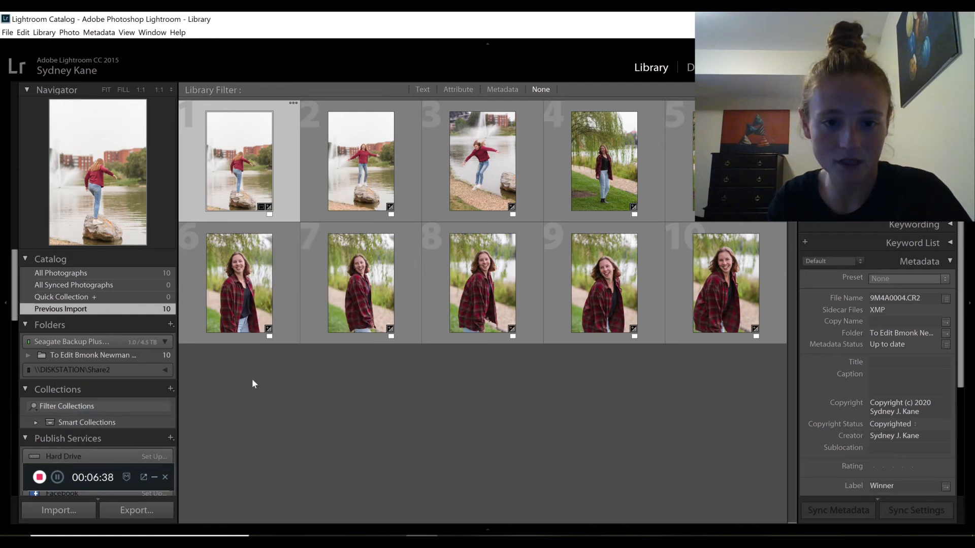
{"action": "key", "text": "ctrl+shift+c"}
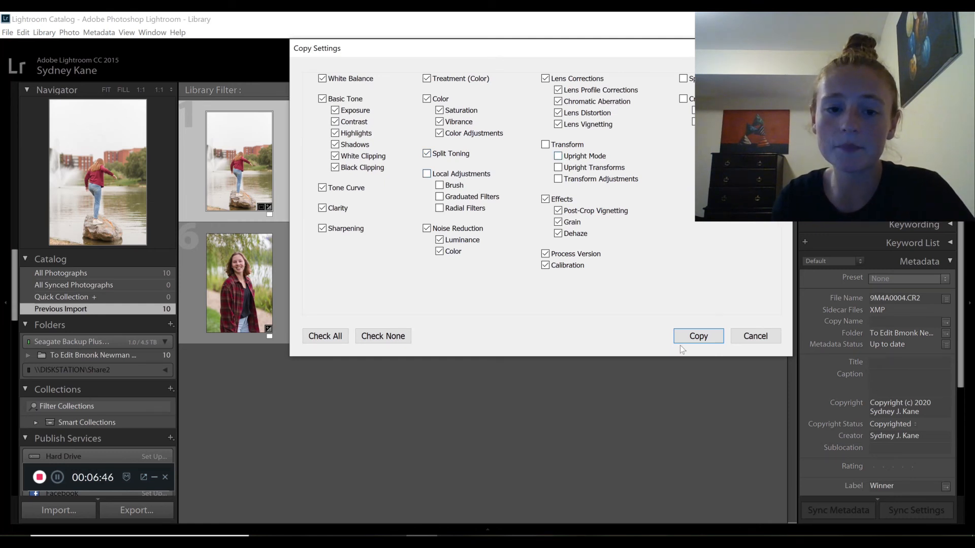
{"action": "left_click", "coordinate": [695, 337]}
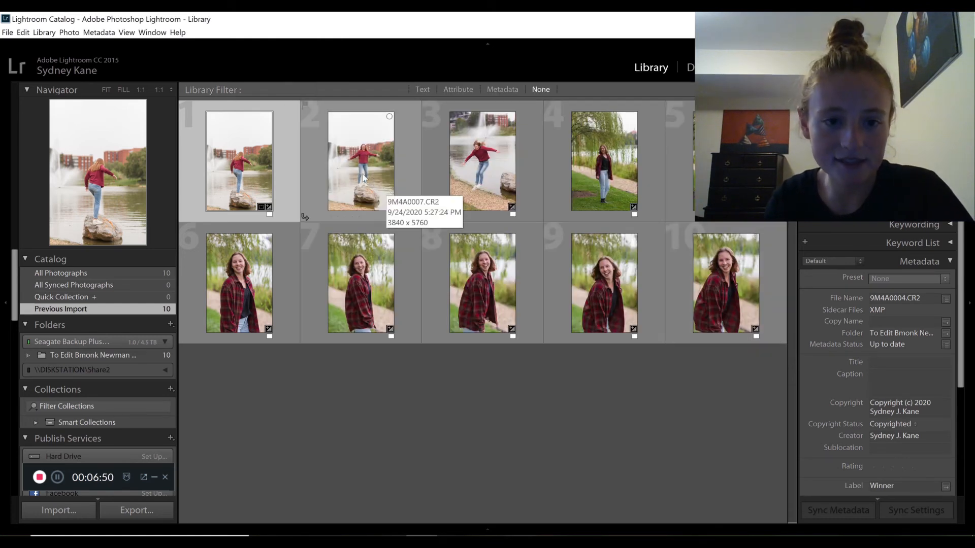
Paste the copied develop settings onto the second and third fountain photos together, and clear the selection
{"action": "left_click", "coordinate": [391, 168]}
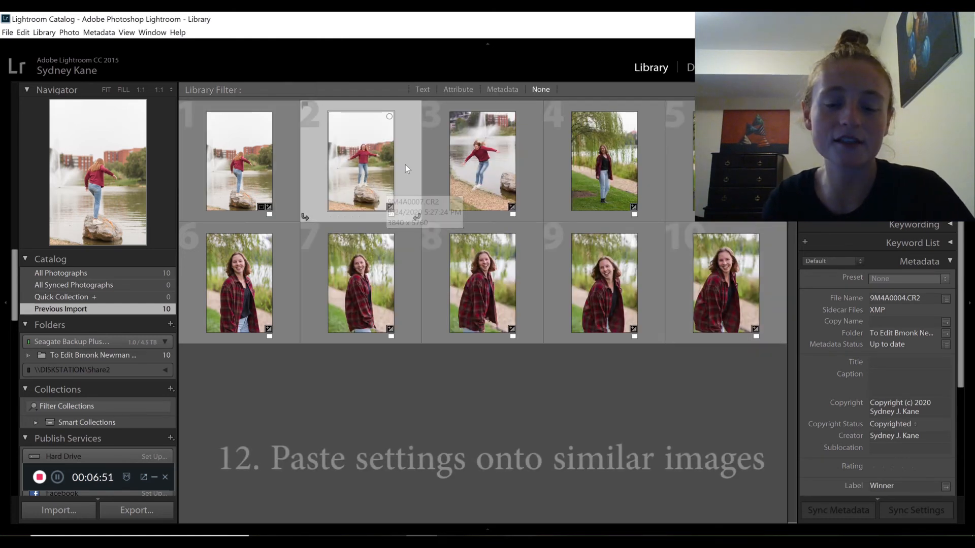
{"action": "left_click", "coordinate": [491, 157], "text": "ctrl"}
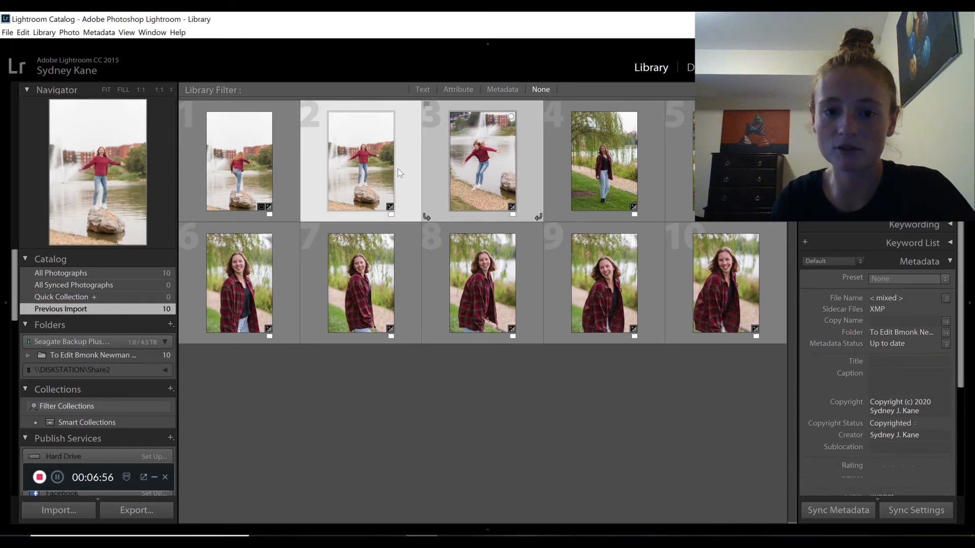
{"action": "left_click", "coordinate": [440, 166]}
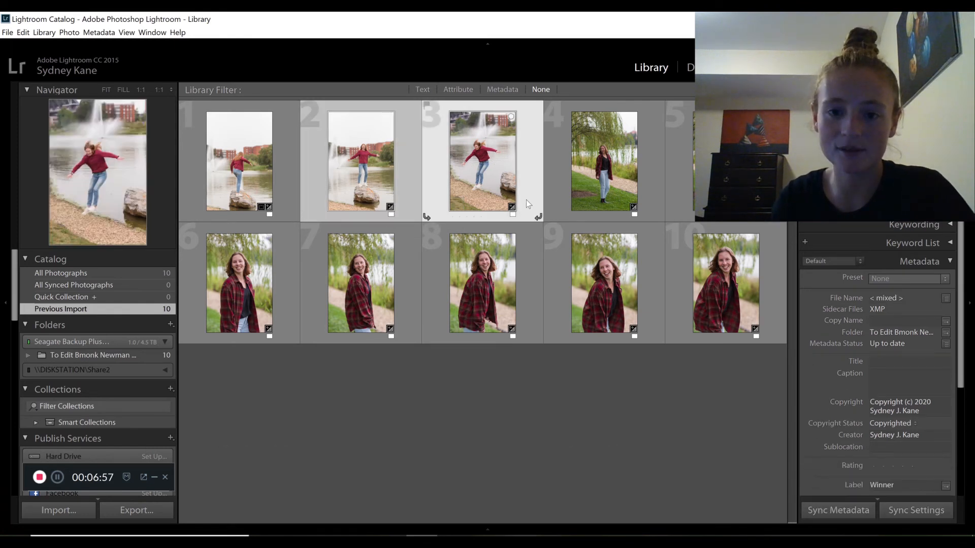
{"action": "right_click", "coordinate": [472, 147]}
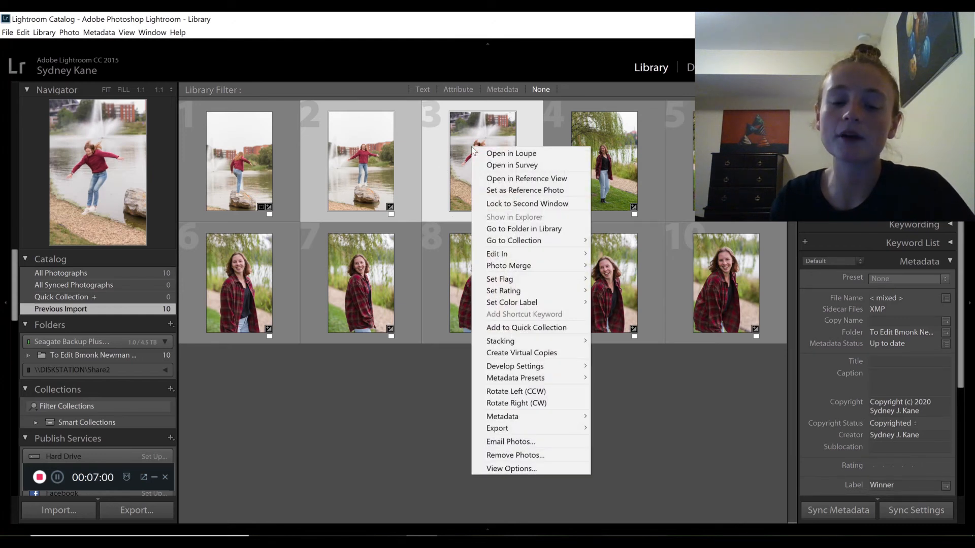
{"action": "mouse_move", "coordinate": [518, 366]}
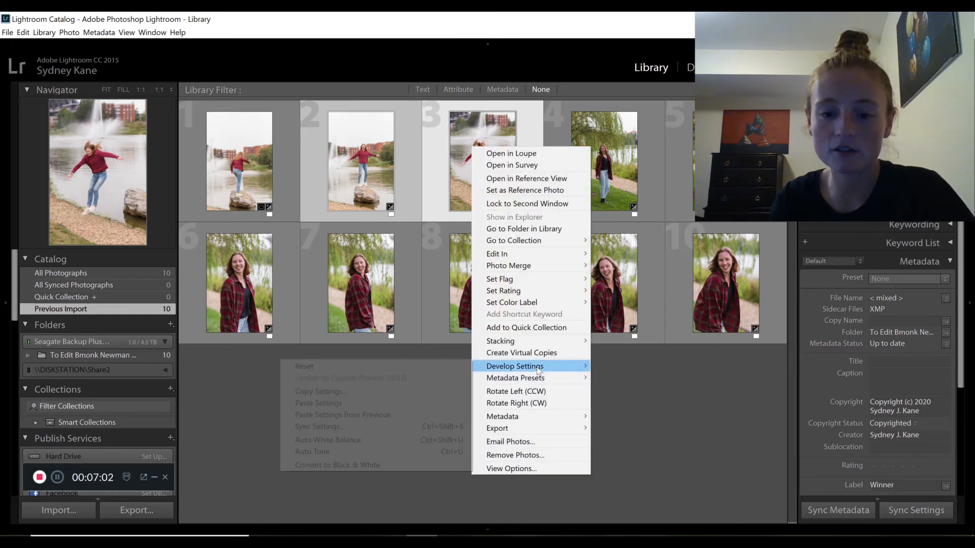
{"action": "left_click", "coordinate": [368, 403]}
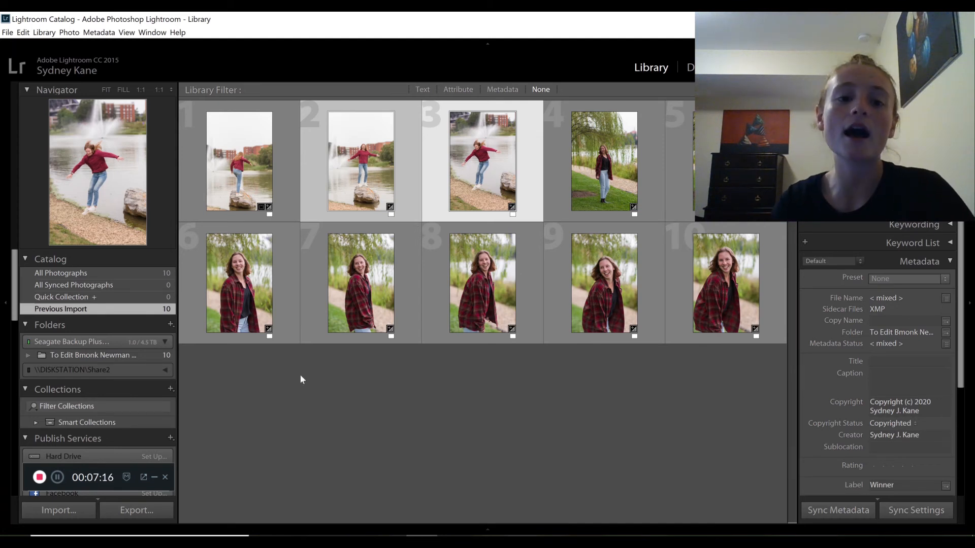
{"action": "left_click", "coordinate": [386, 367]}
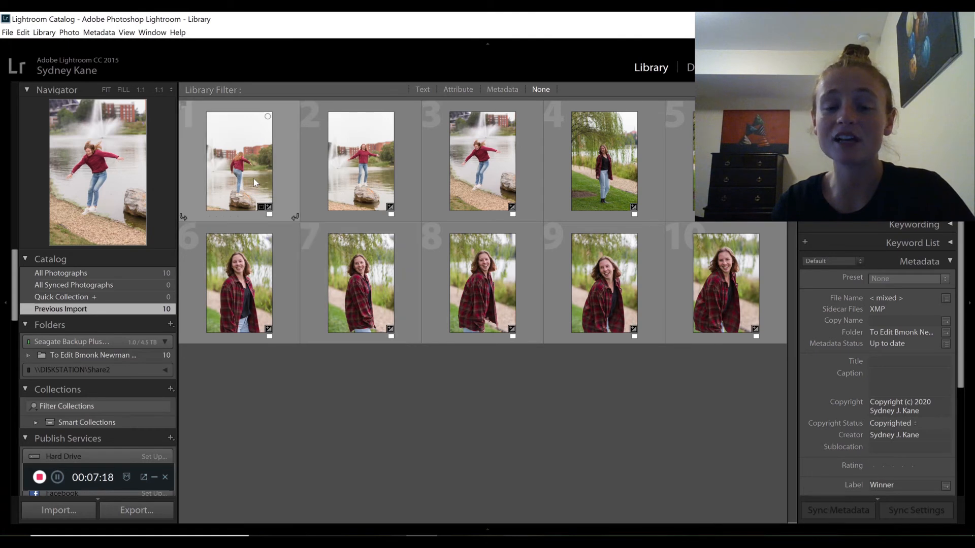